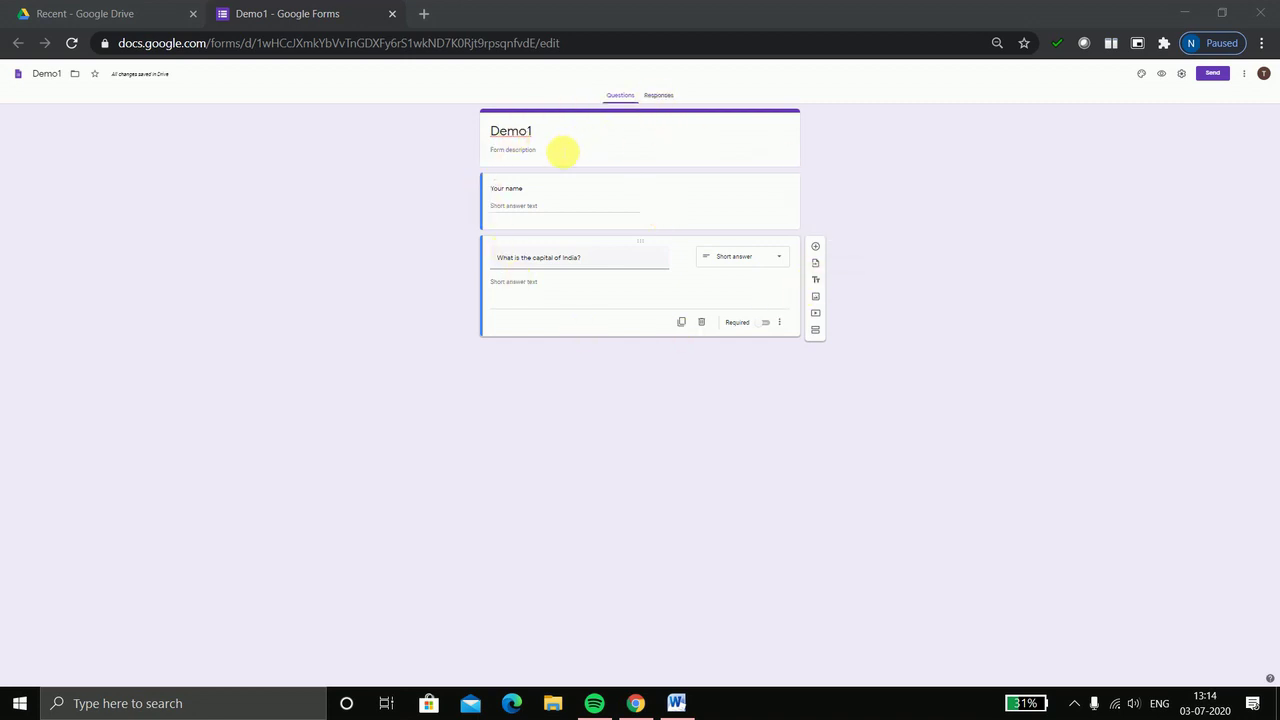
- Create a new response spreadsheet for Demo1 named All_Tests_Data_XIIA
left_click(663, 98)
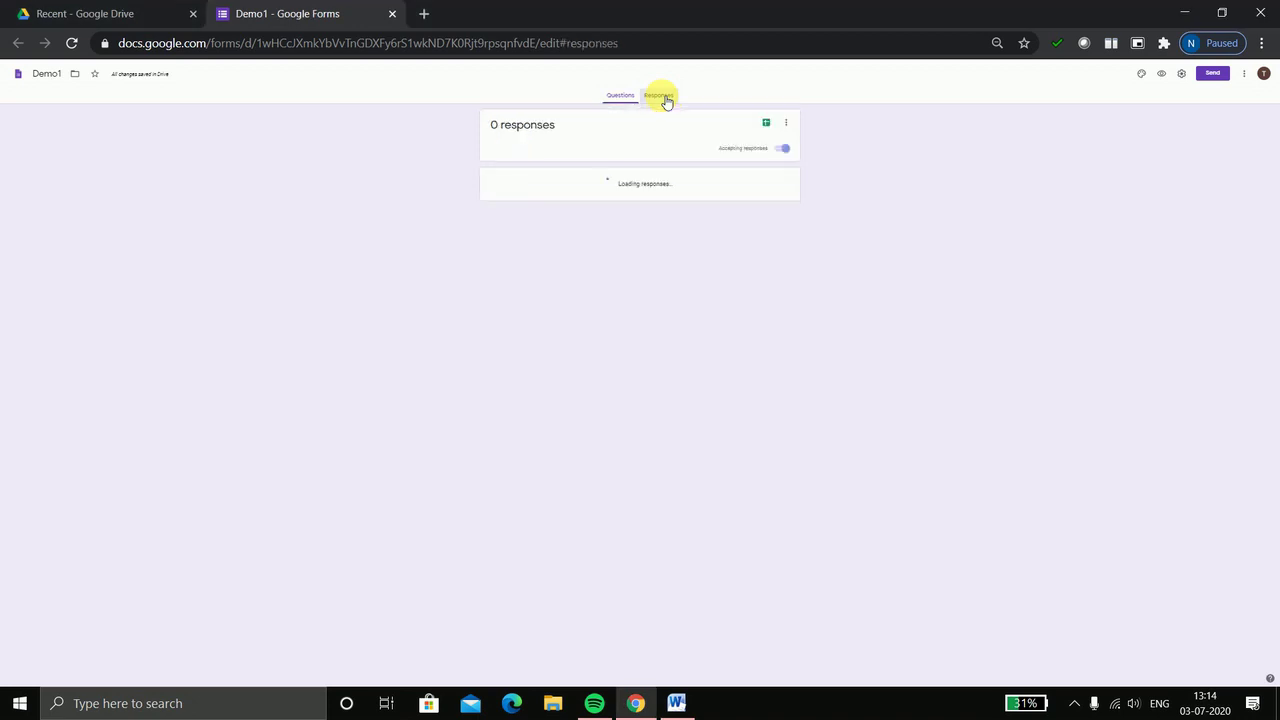
left_click(766, 124)
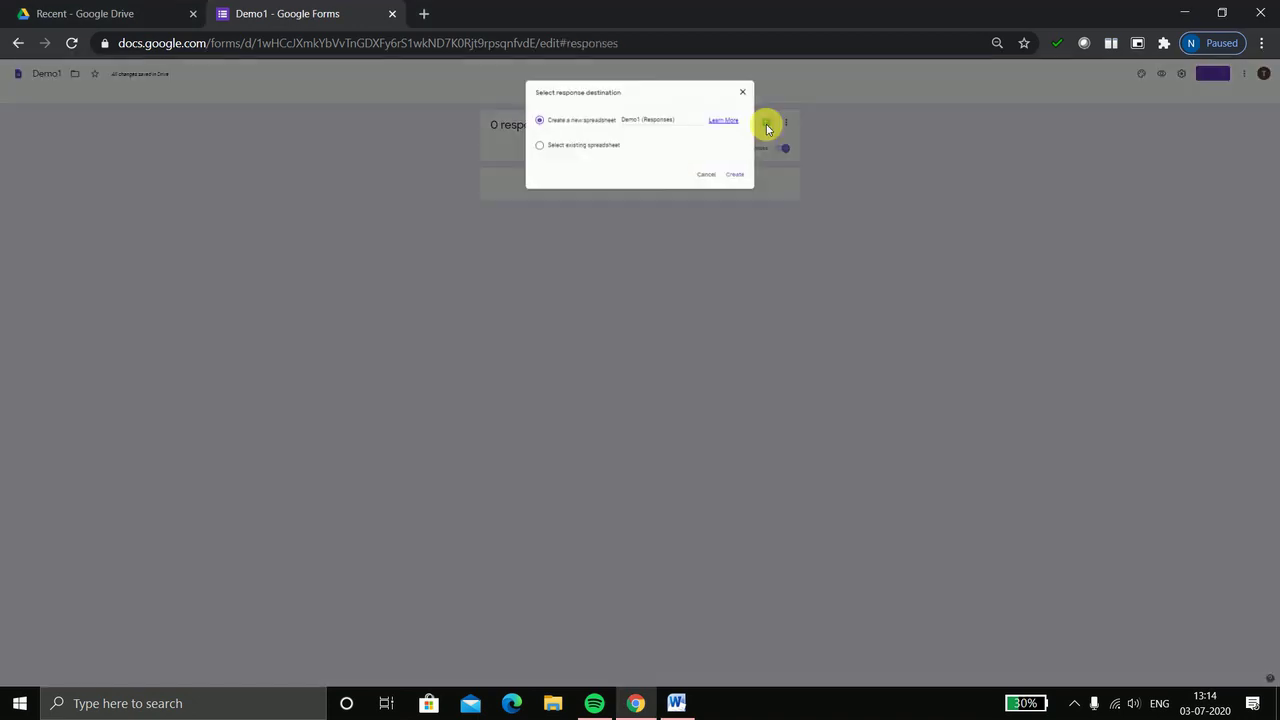
left_click(673, 124)
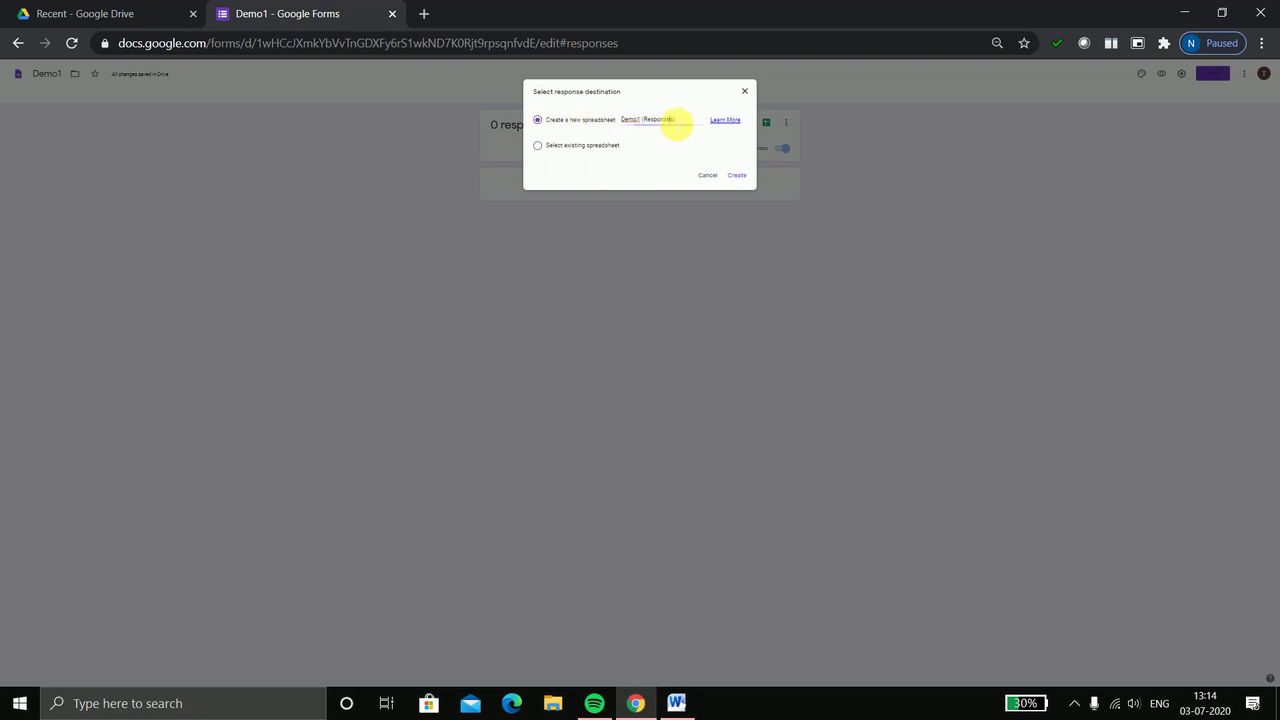
key("BackSpace")
key("BackSpace")
key("BackSpace")
key("BackSpace")
key("BackSpace")
key("BackSpace")
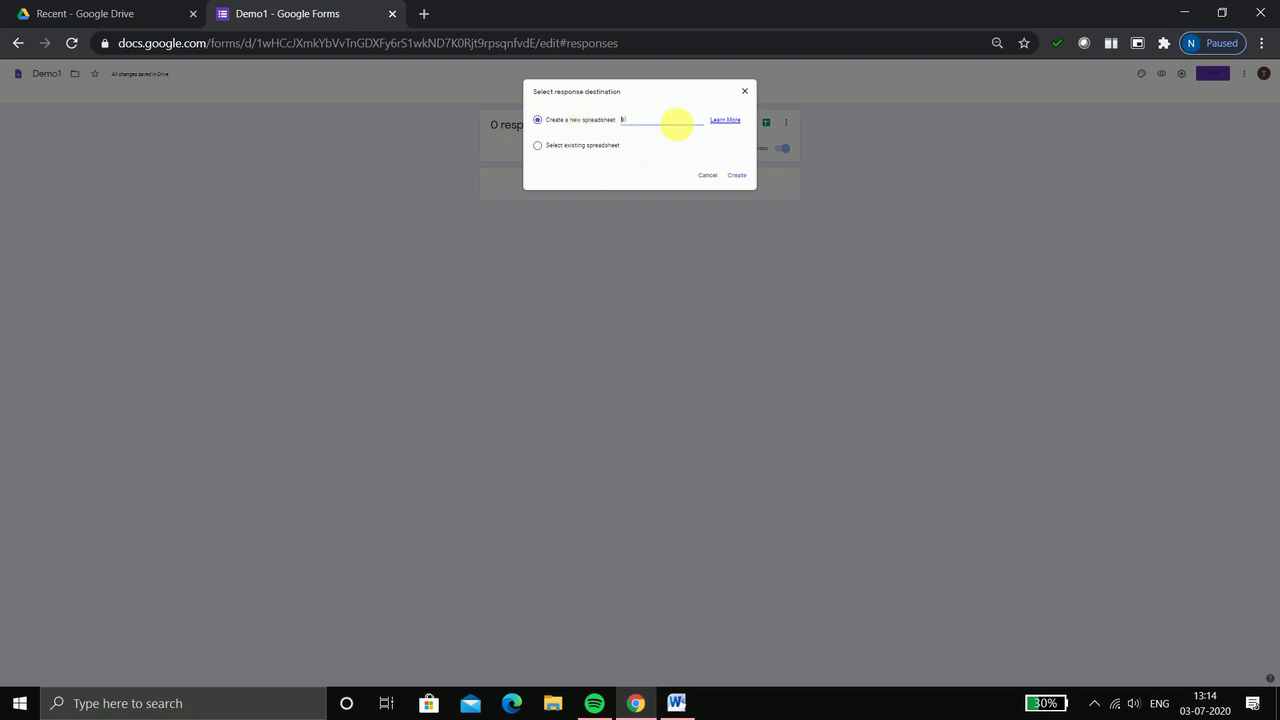
type("Al")
type("l_Tests")
type("_Data_XIIA")
left_click(742, 176)
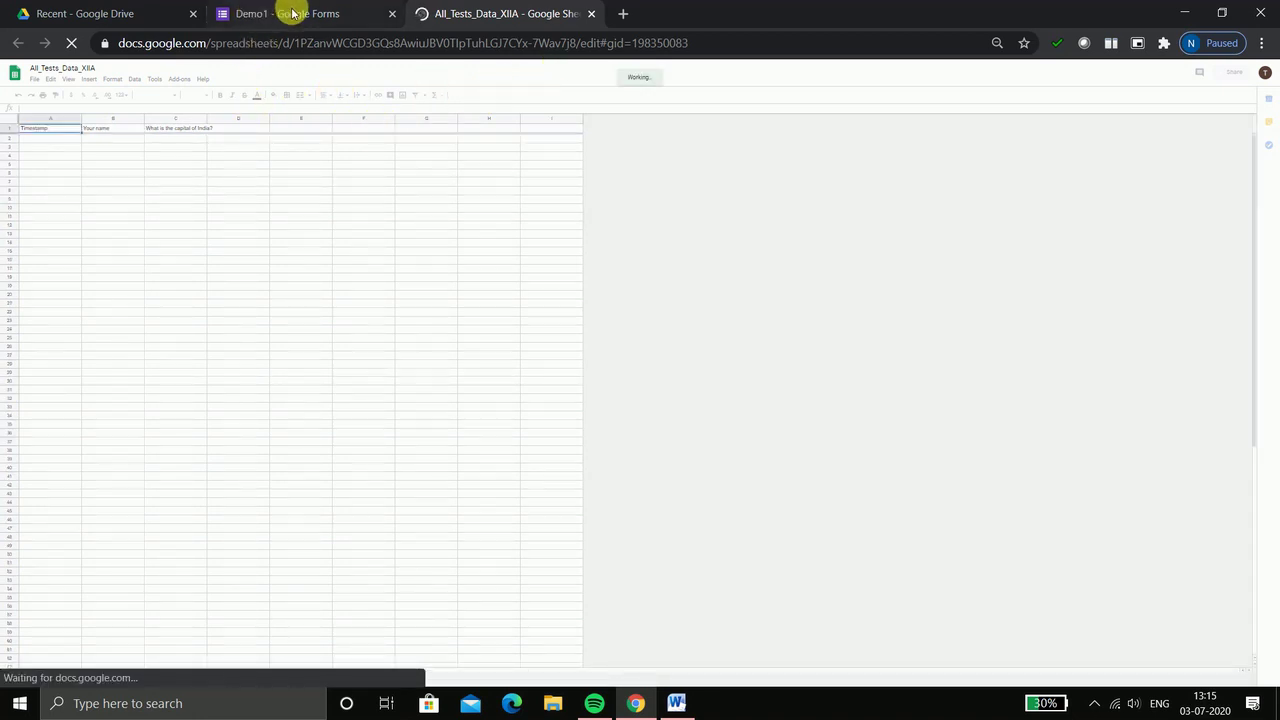
- Close the All_Tests_Data_XIIA spreadsheet tab and return to Demo1's responses
left_click(590, 13)
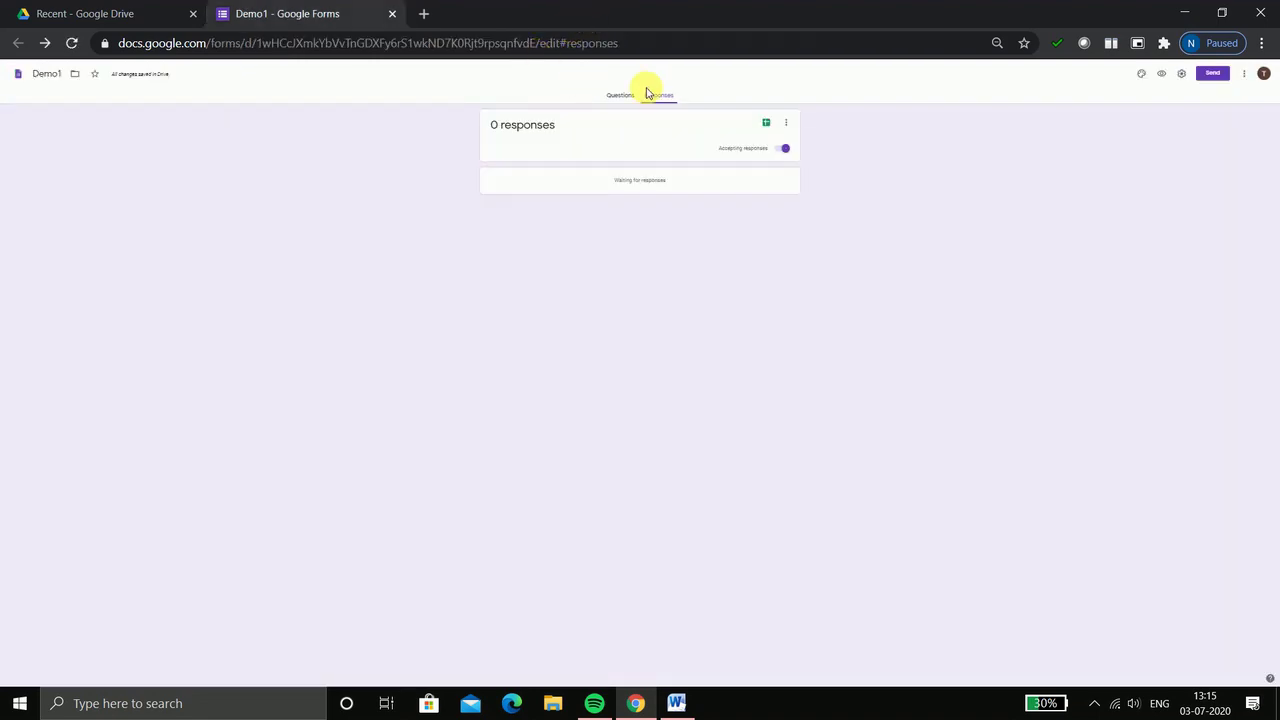
- Open and dismiss the Send dialog, returning to Demo1's Questions tab
left_click(1211, 77)
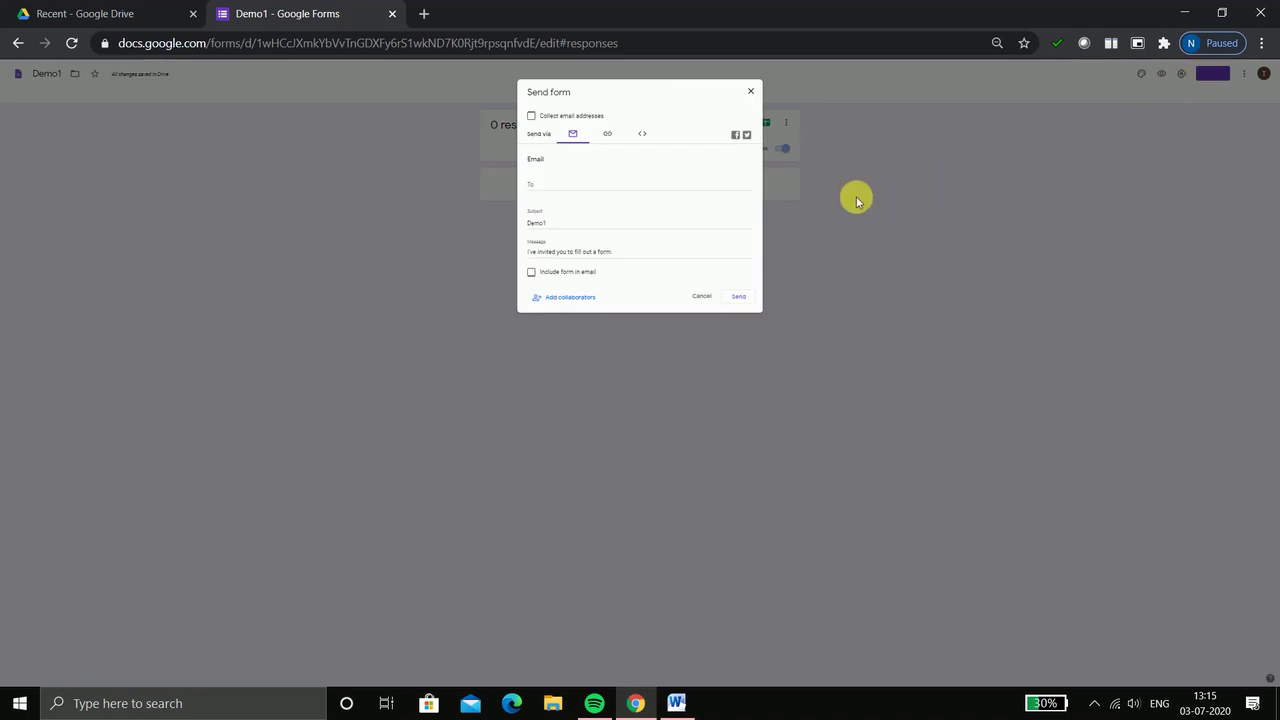
left_click(856, 200)
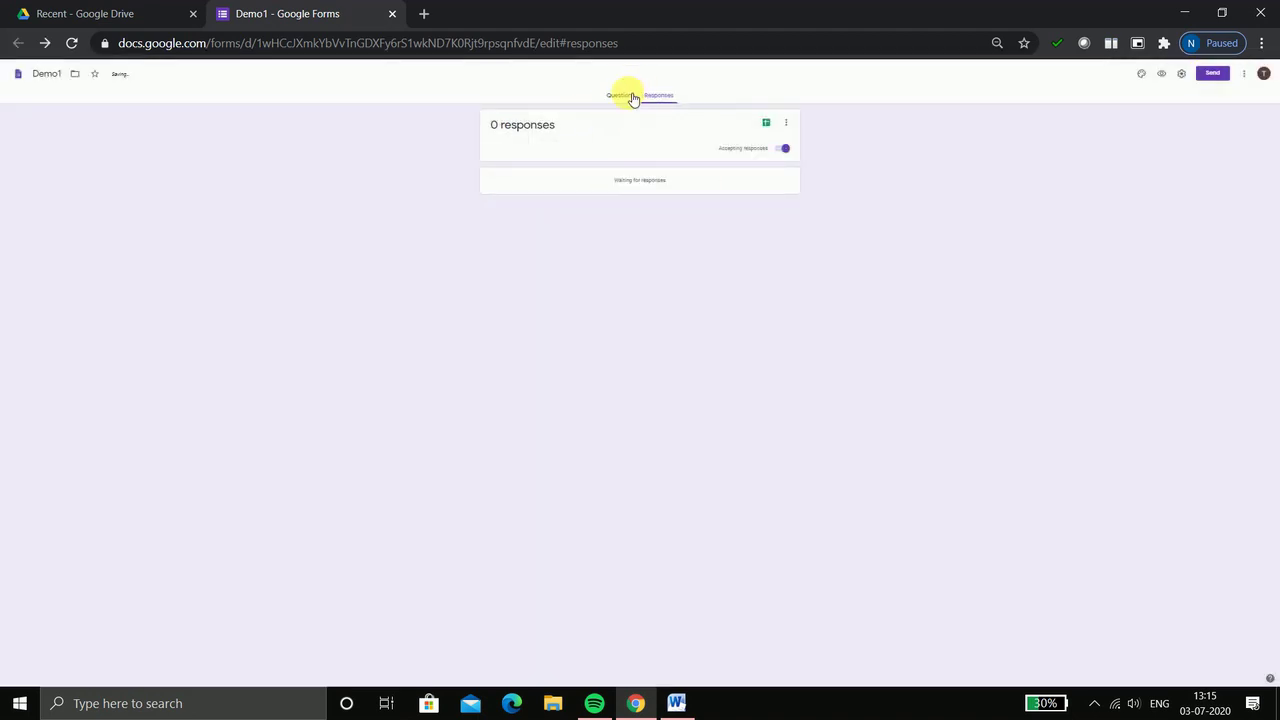
left_click(631, 96)
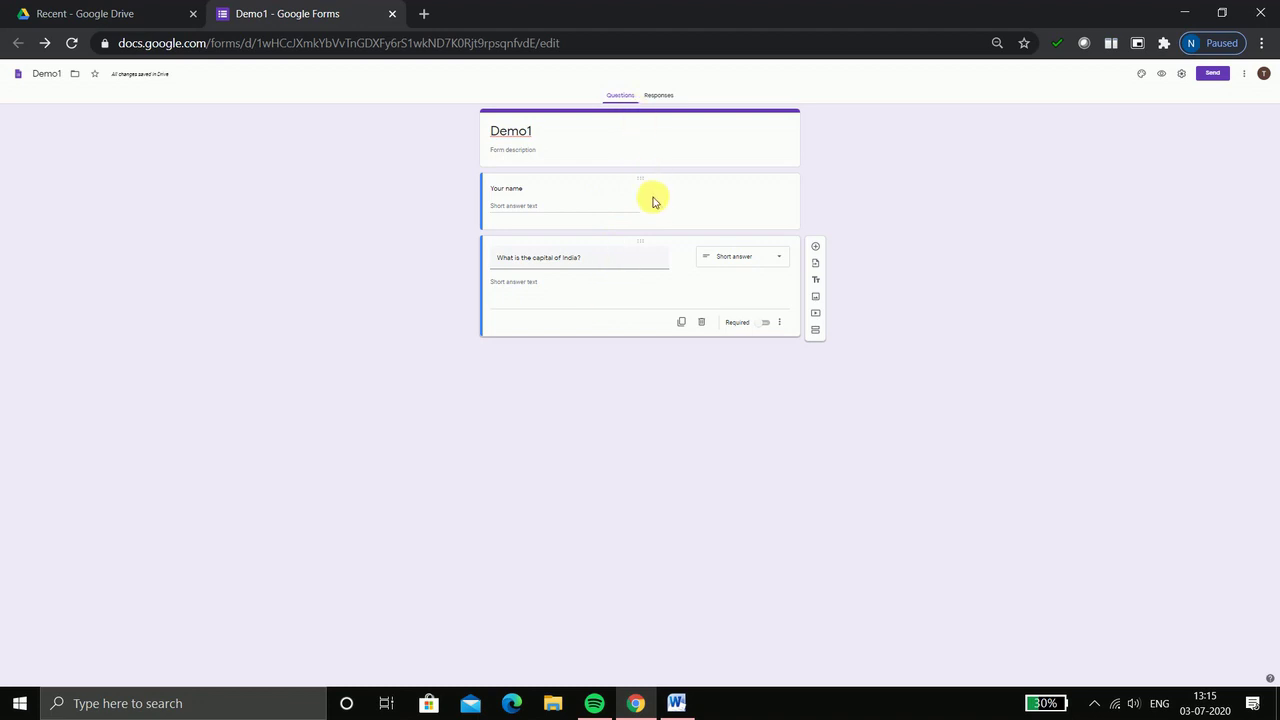
- Copy Demo1's shortened share link and open a blank browser tab
left_click(1217, 78)
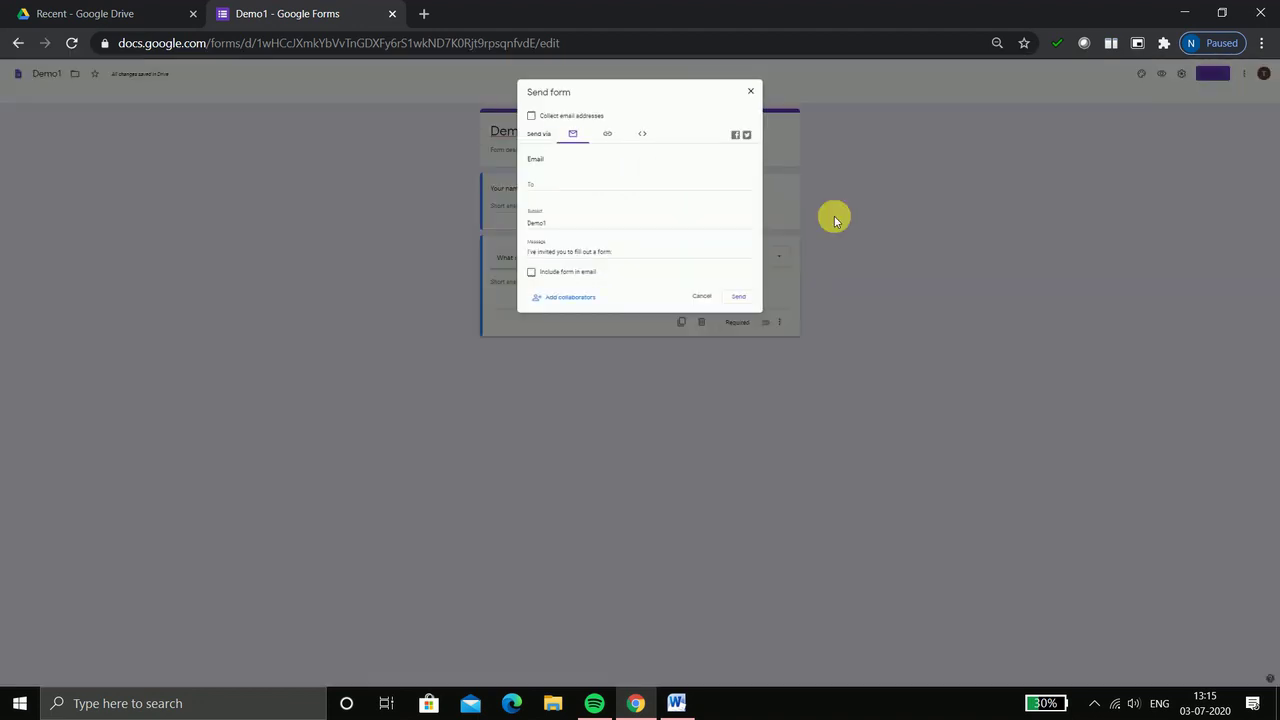
left_click(609, 134)
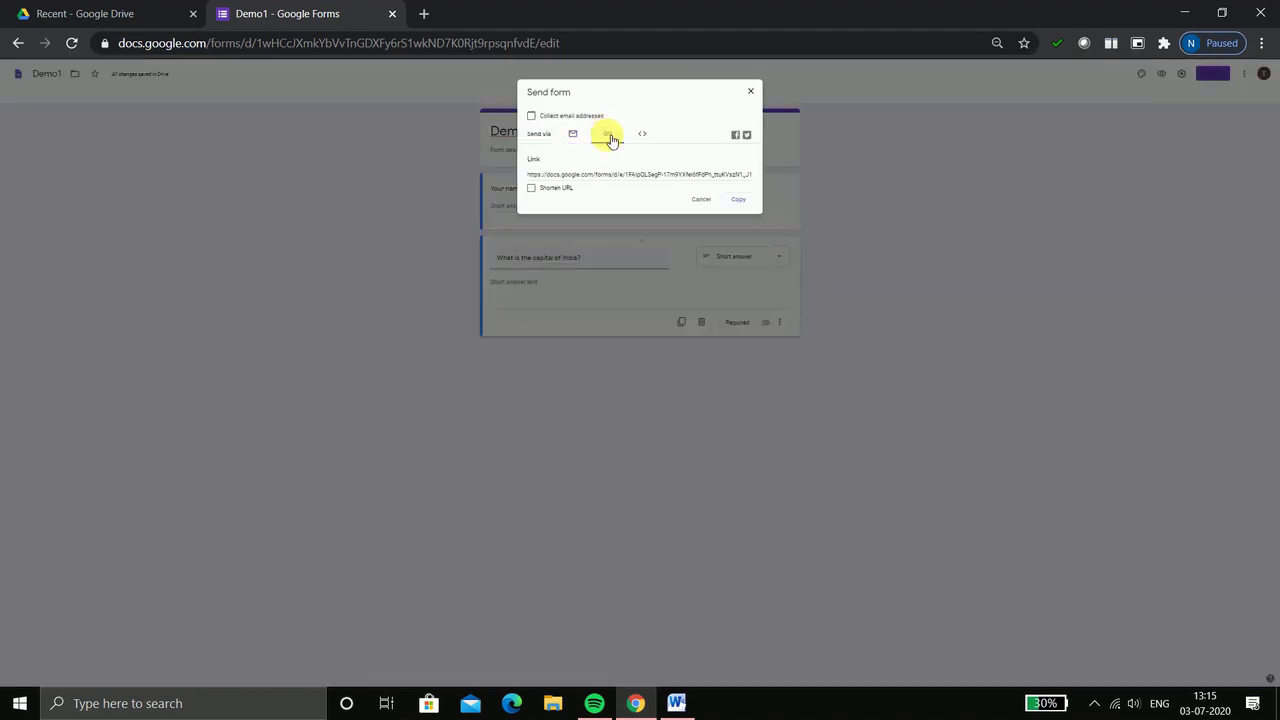
left_click(535, 190)
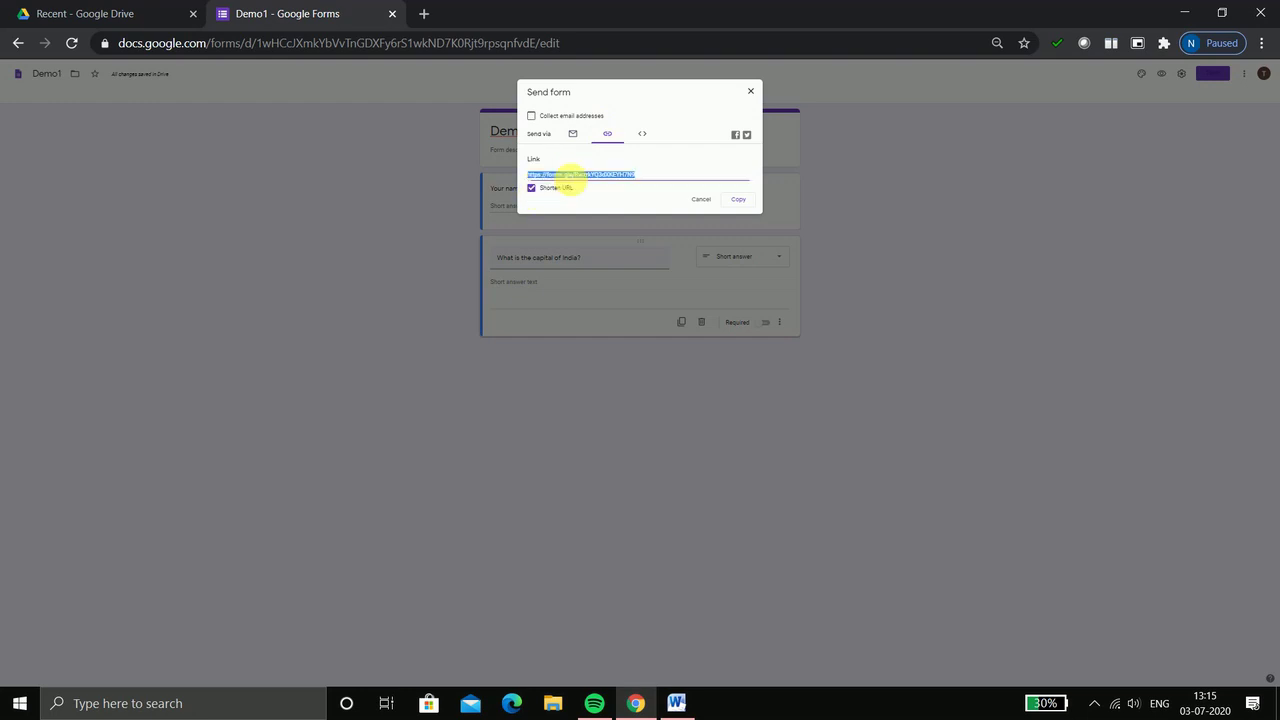
left_click(740, 200)
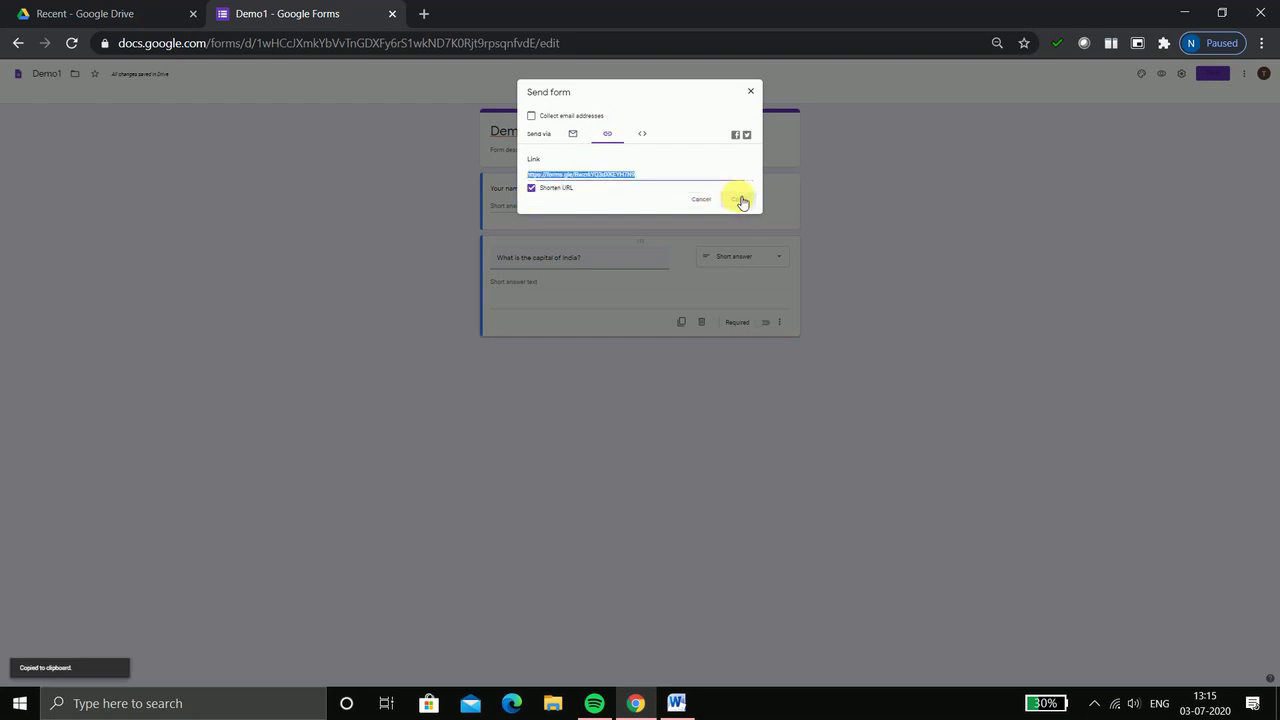
left_click(422, 14)
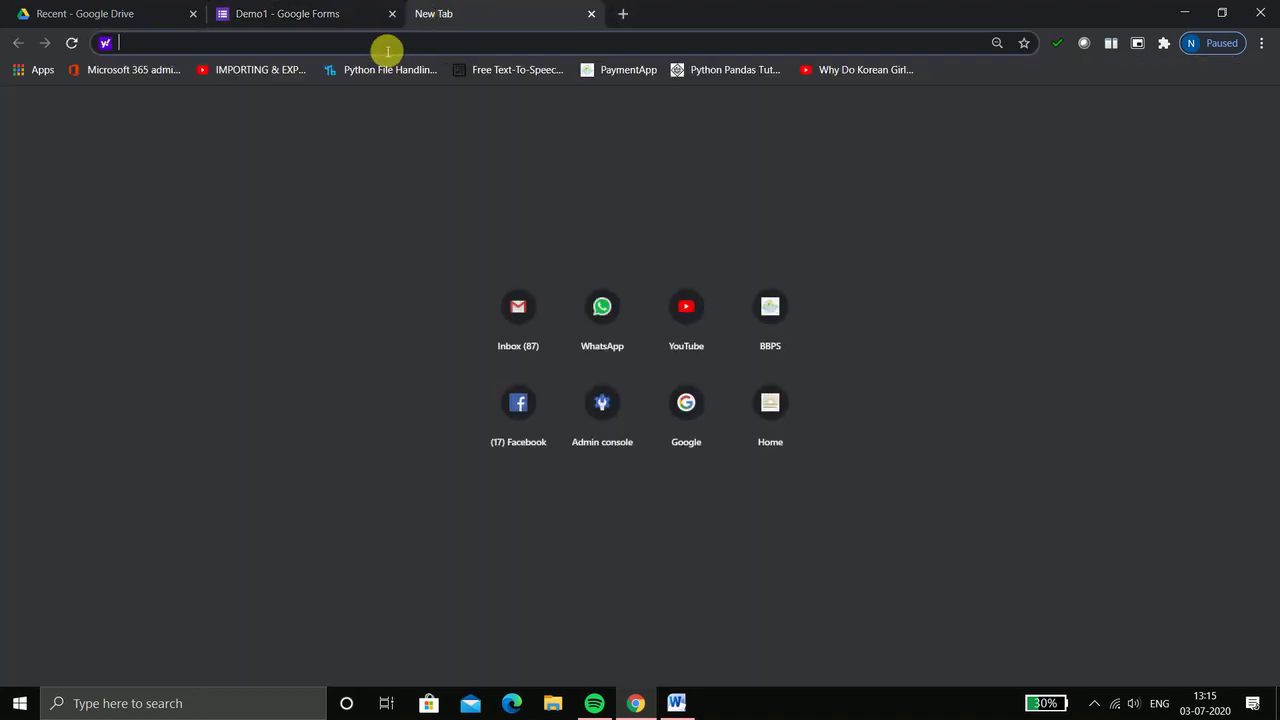
- Open the shared Demo1 link and submit a test response answering Delhi
key("ctrl+v")
key("Return")
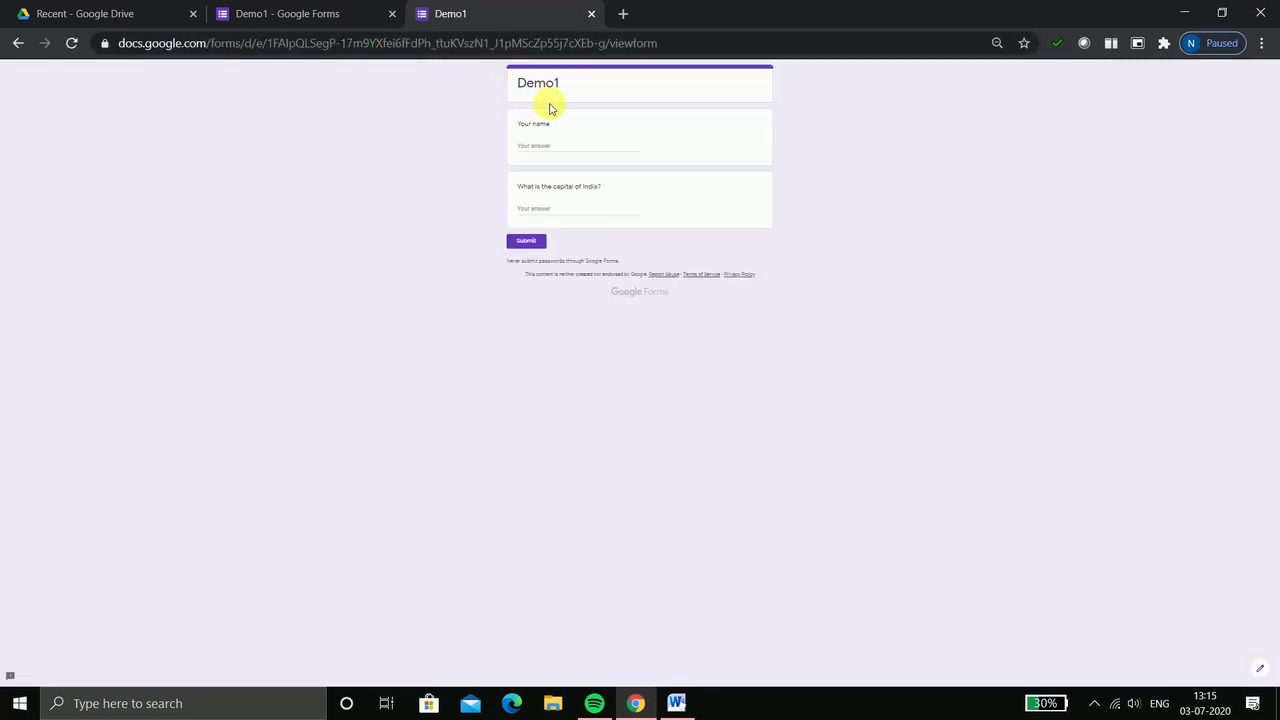
left_click(535, 146)
type("s")
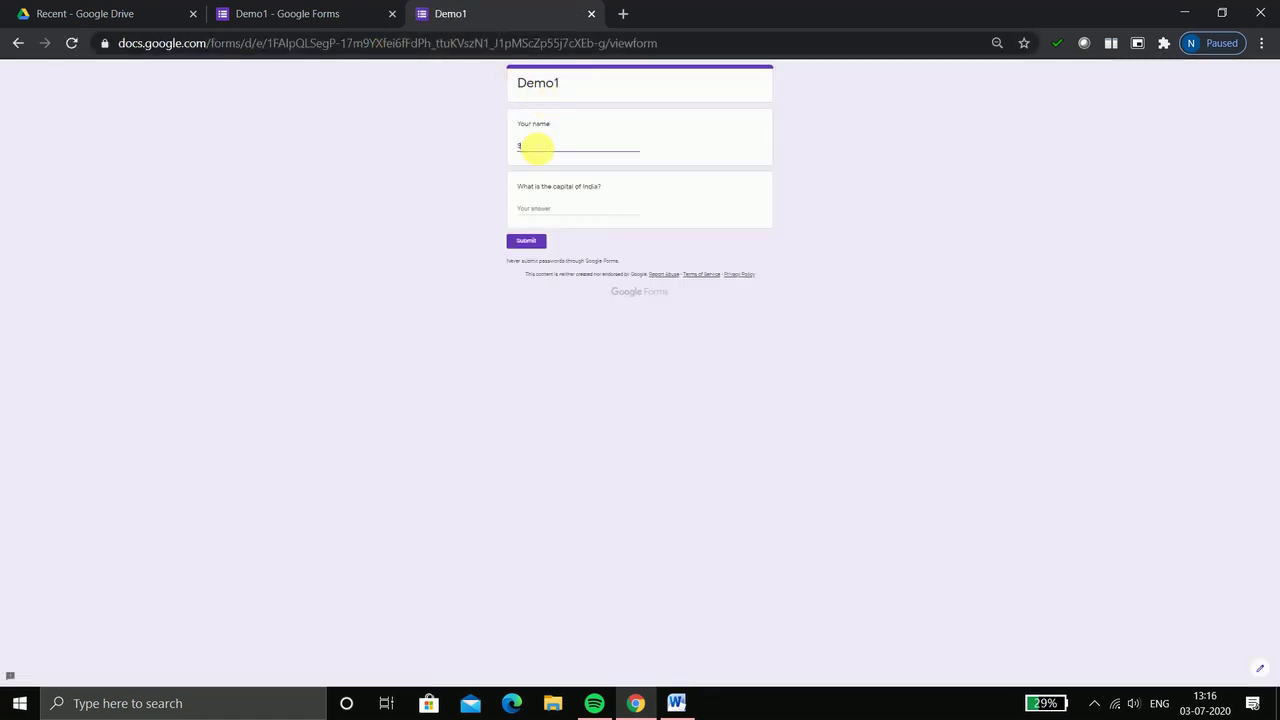
type("tudent1")
left_click(551, 208)
type("Delhi")
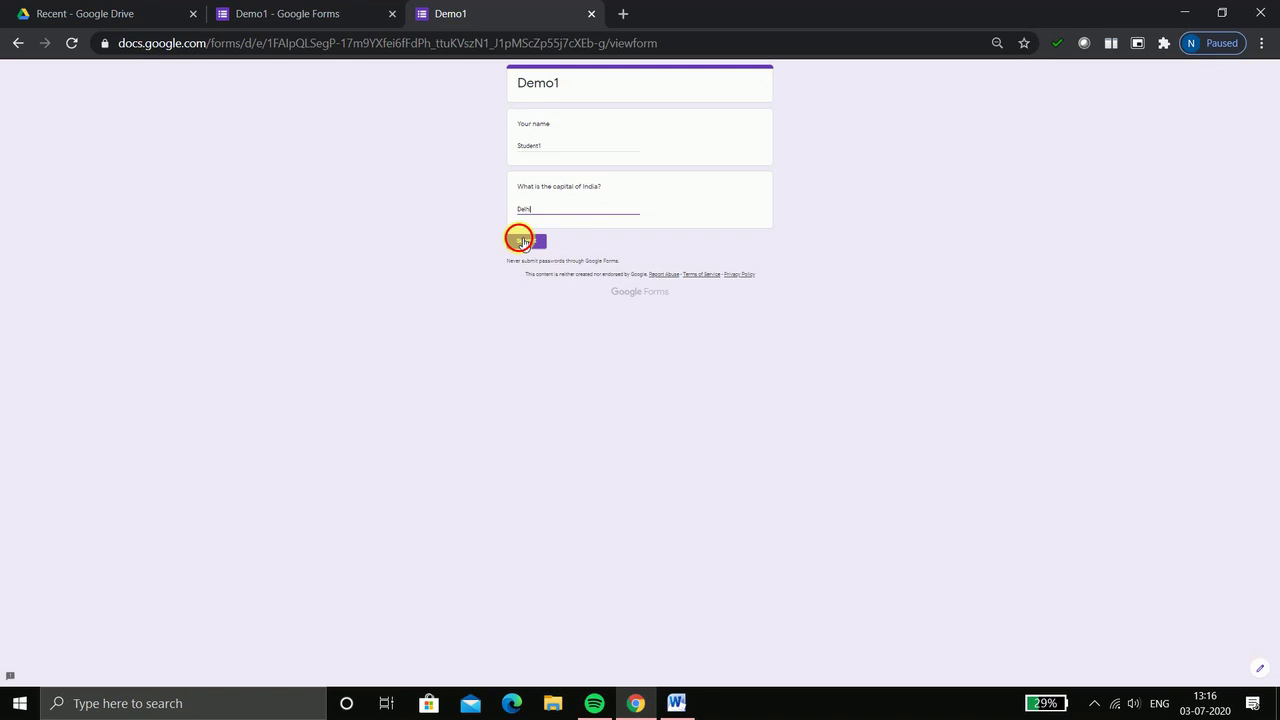
left_click(521, 241)
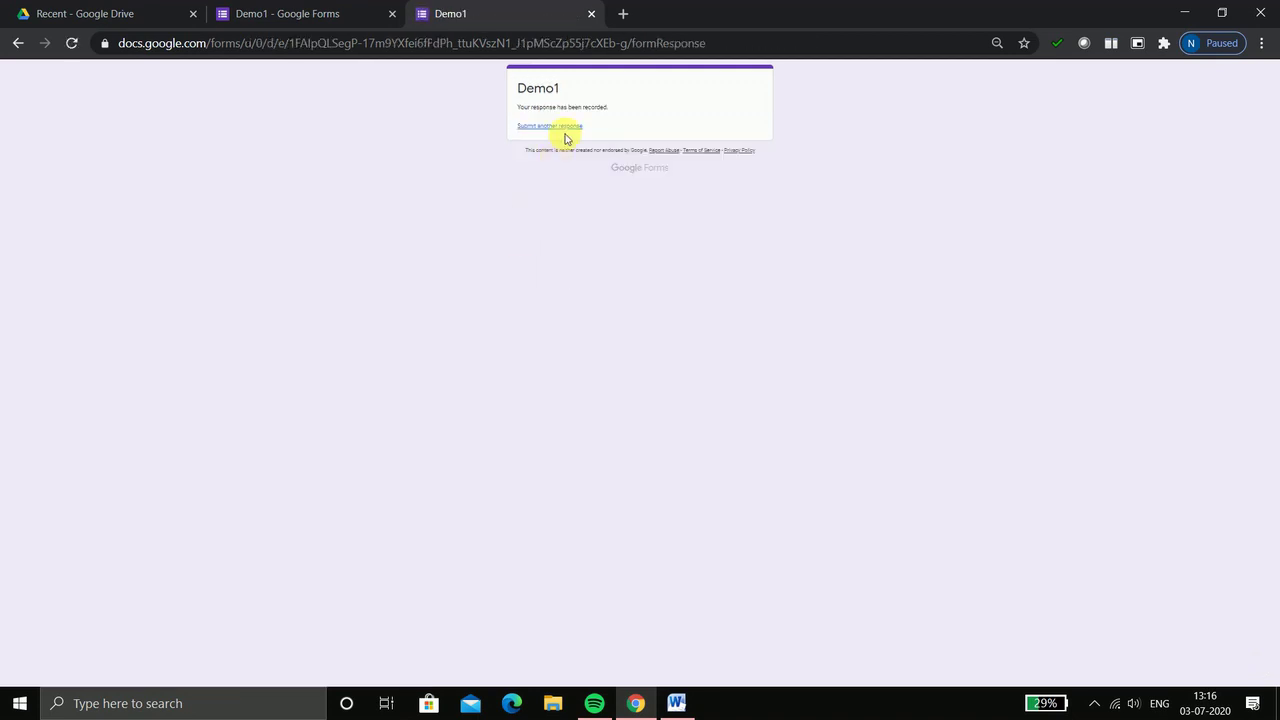
- Submit a second Demo1 test response with another name, again answering Delhi
left_click(571, 128)
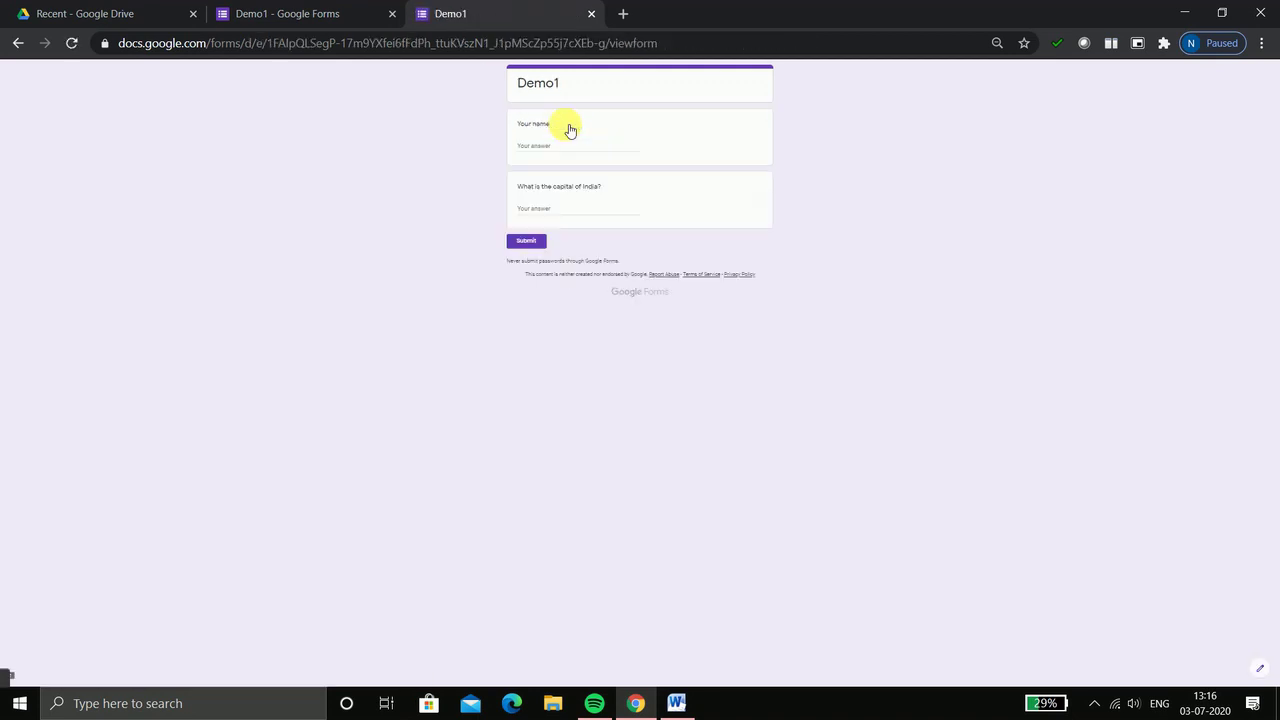
left_click(535, 147)
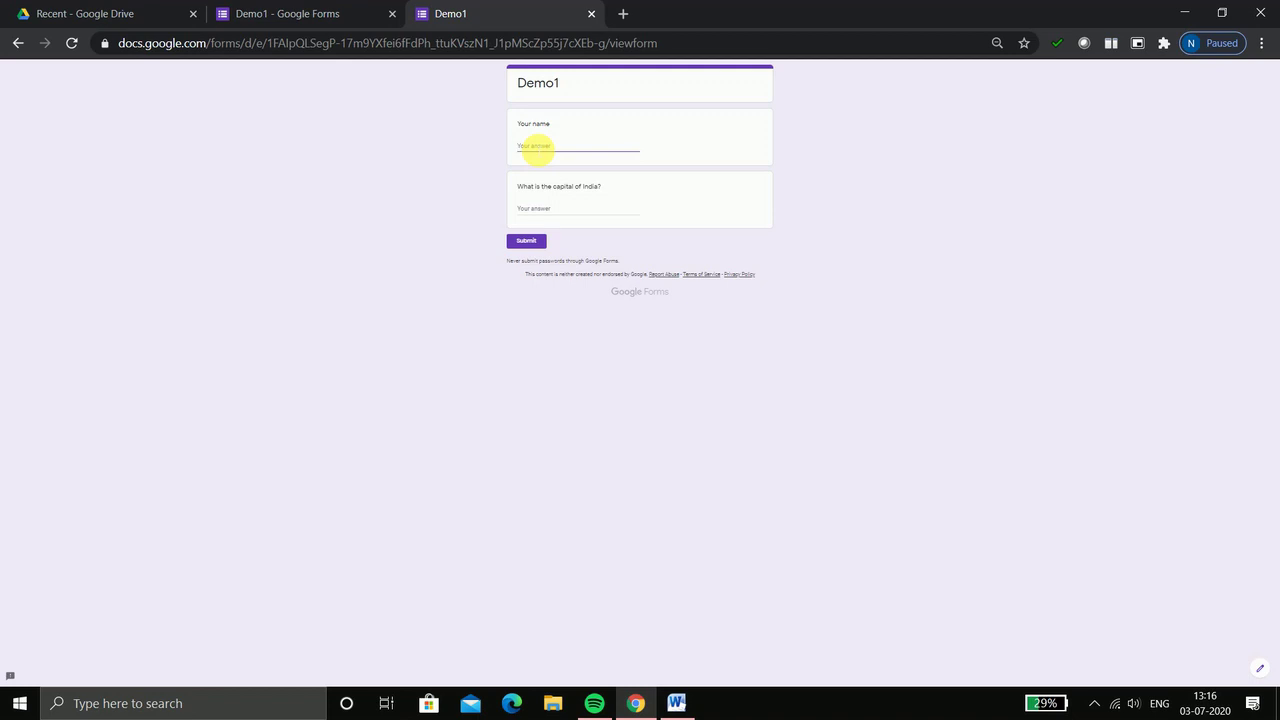
type("s")
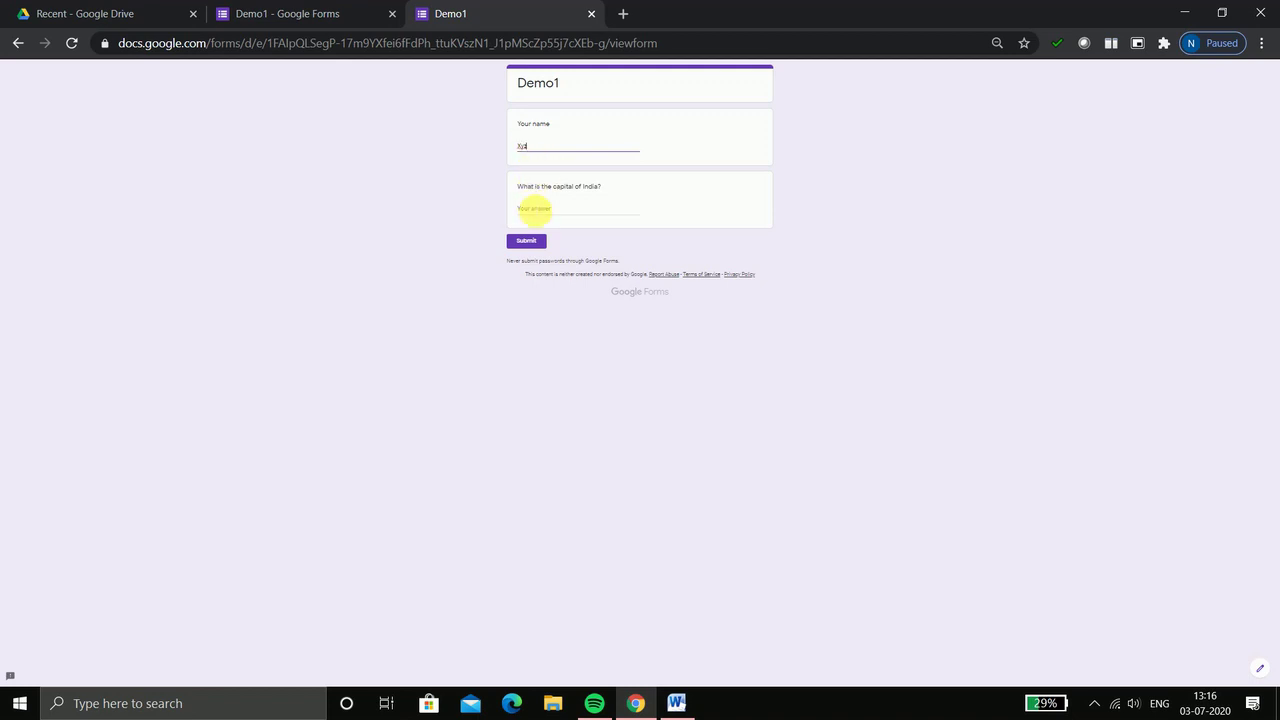
left_click(534, 209)
type("Delhi")
left_click(525, 241)
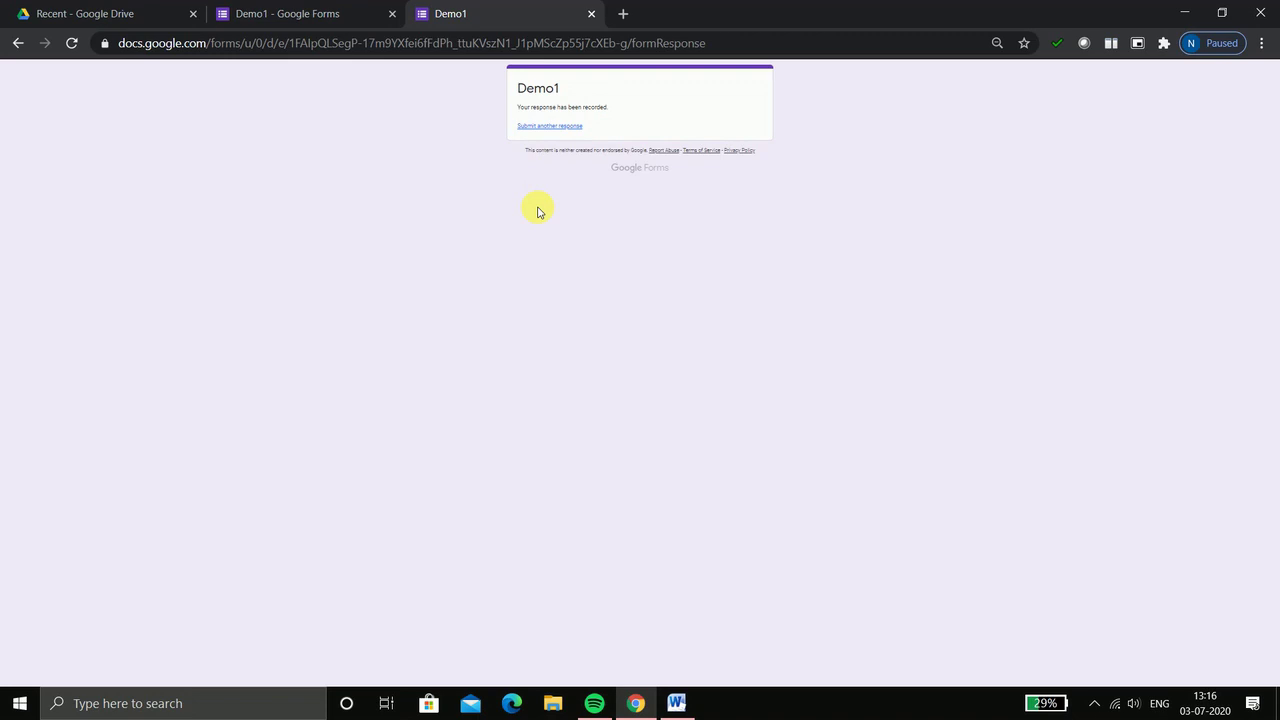
- Close the quiz tab and open the response options menu on Demo2's Responses tab
left_click(593, 15)
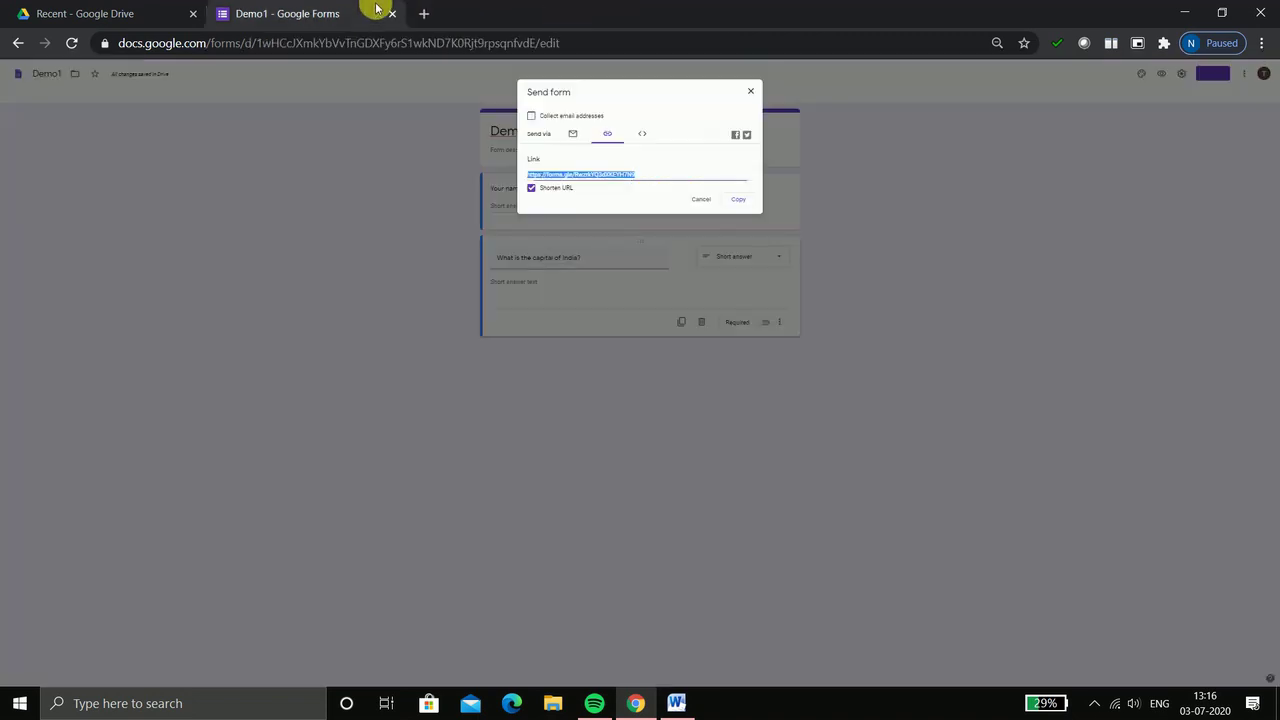
left_click(700, 199)
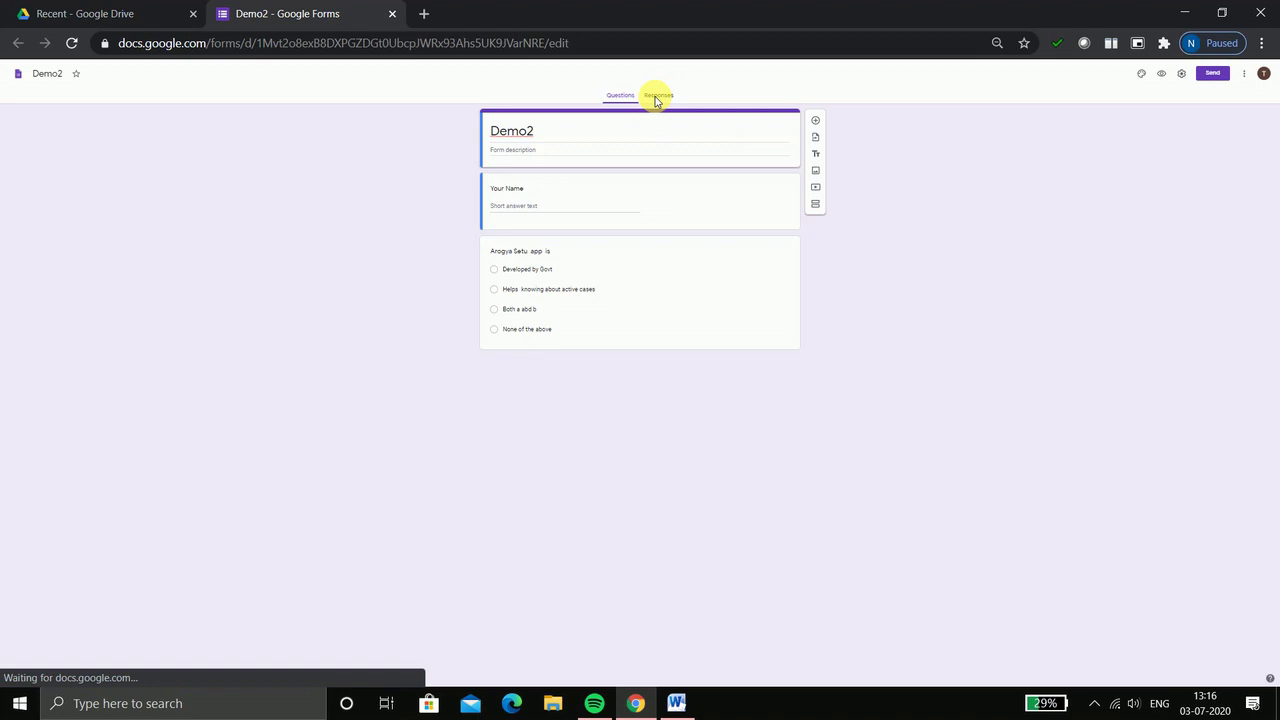
left_click(656, 97)
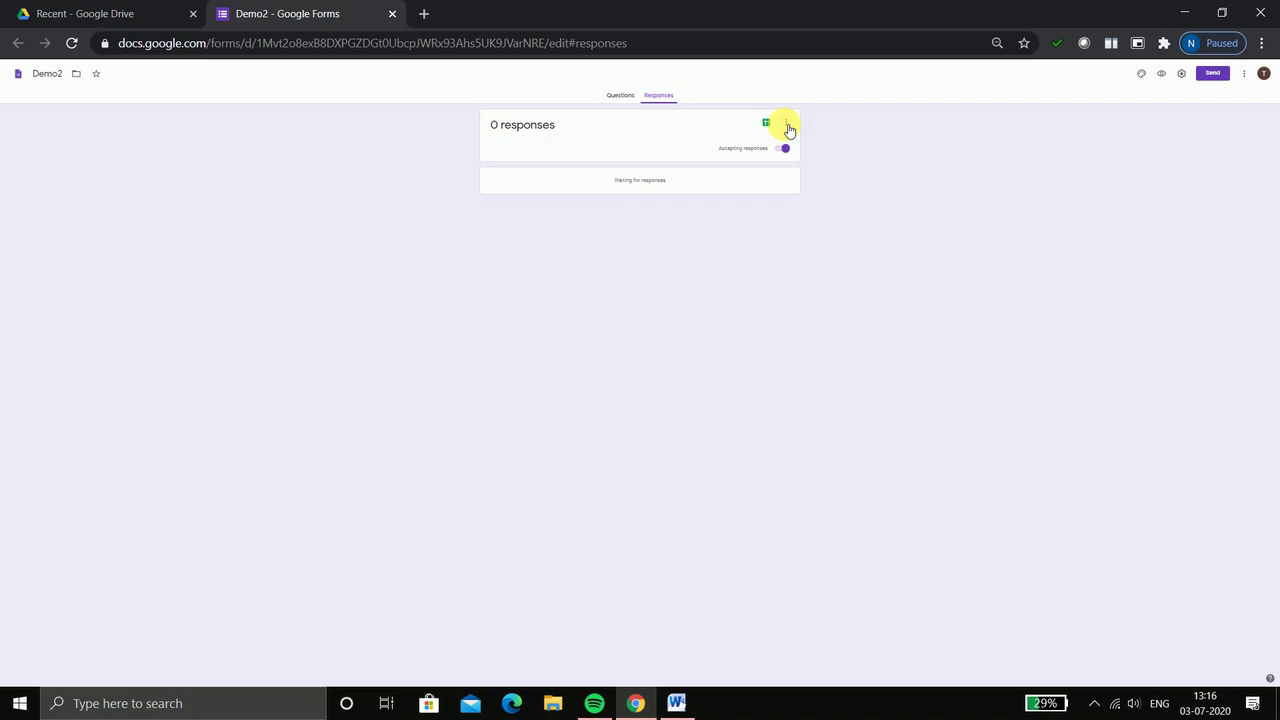
left_click(788, 126)
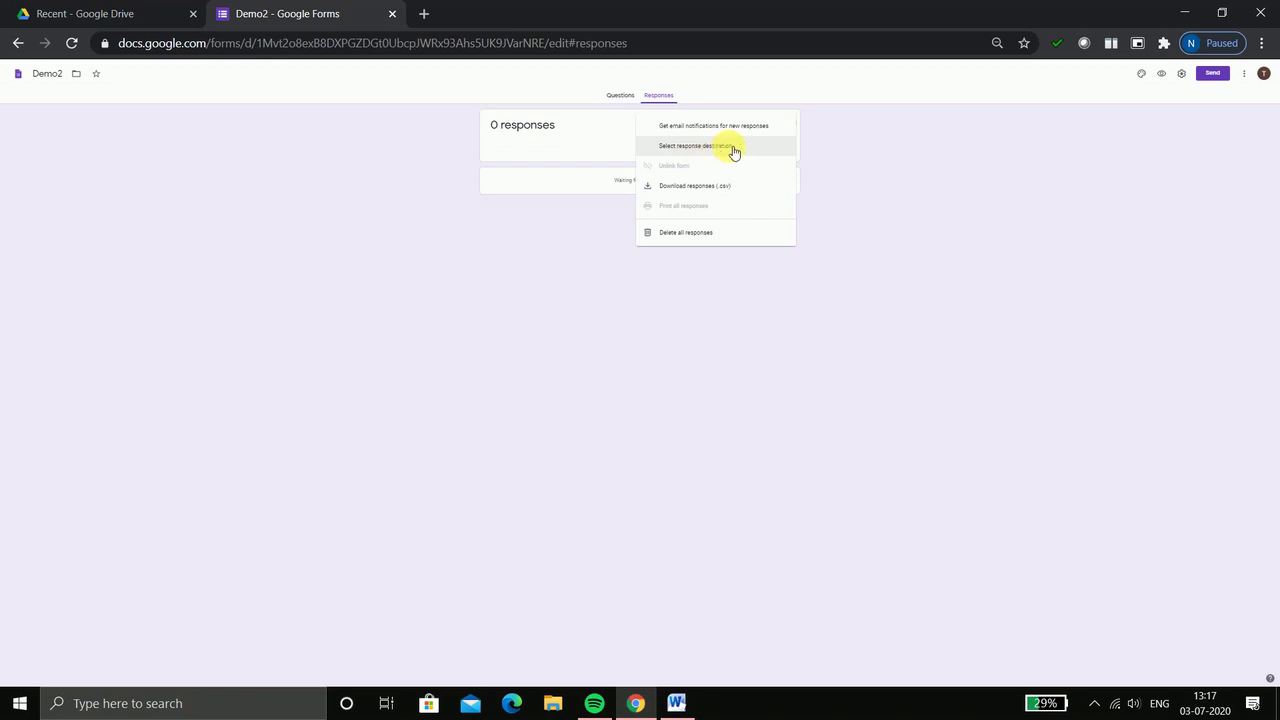
- Choose the existing All_Tests_Data_XIIA spreadsheet as Demo2's response destination
left_click(733, 150)
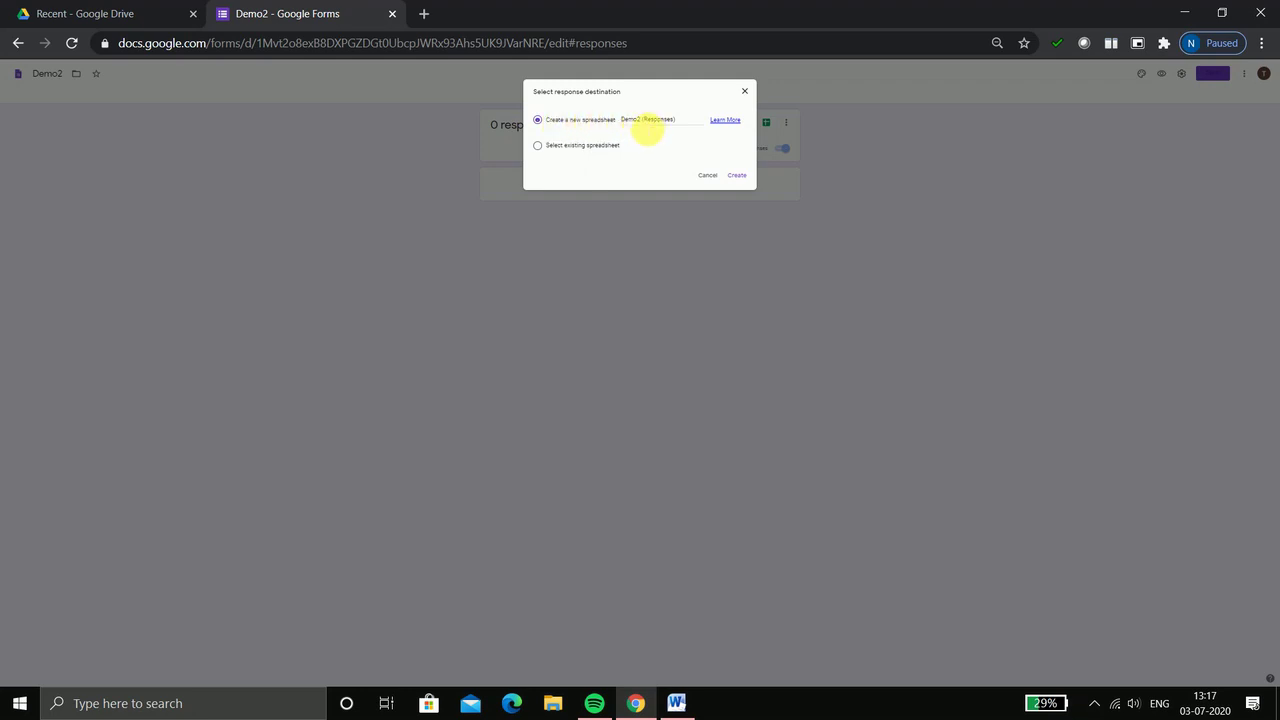
left_click(539, 147)
left_click(740, 177)
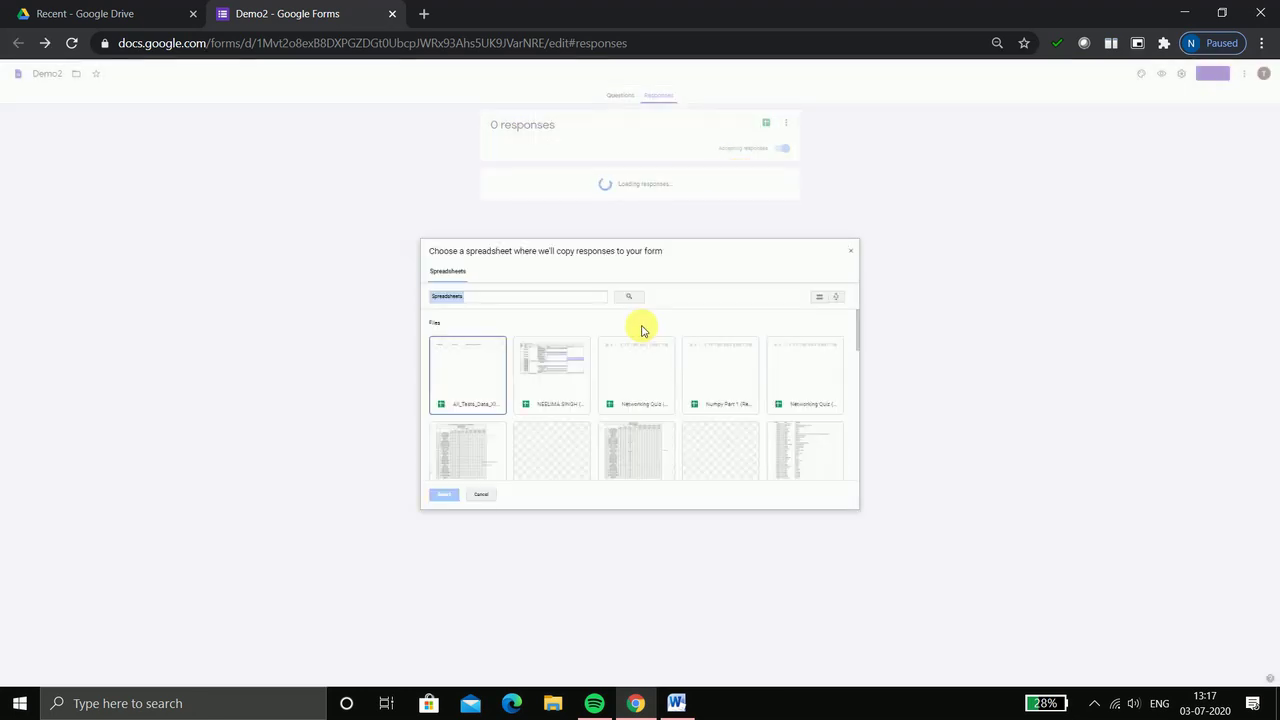
left_click(451, 405)
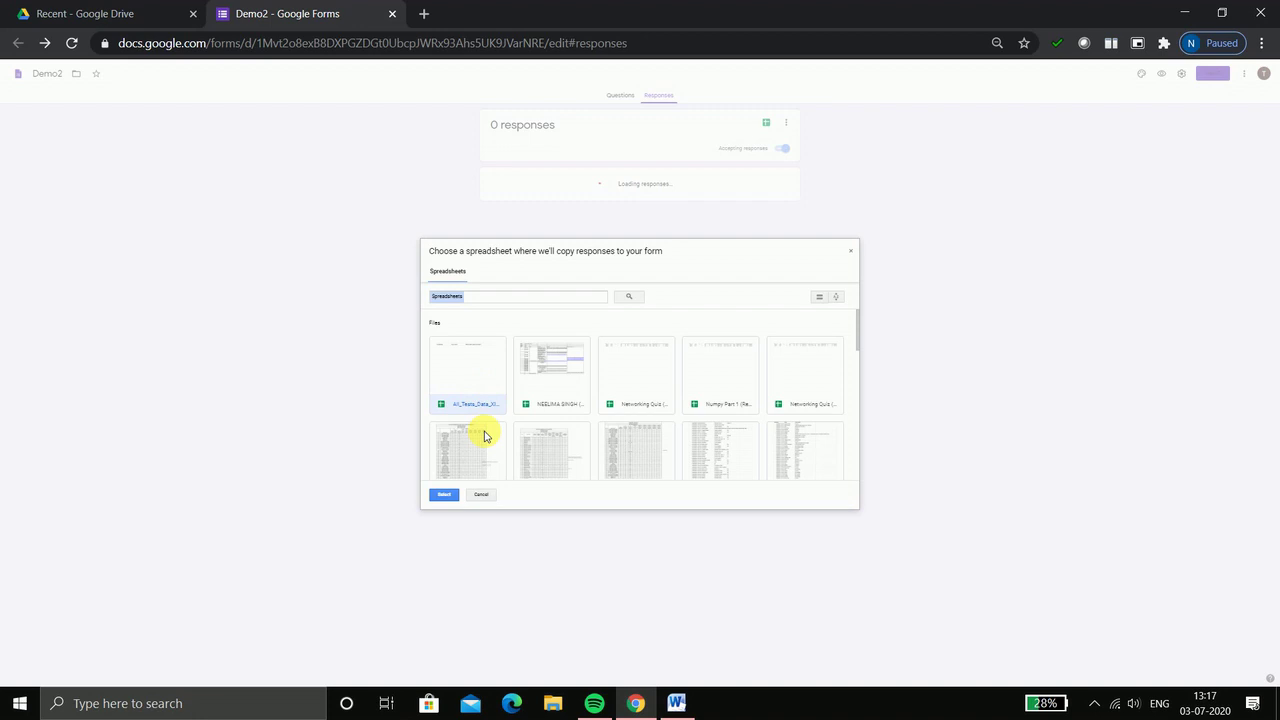
left_click(446, 497)
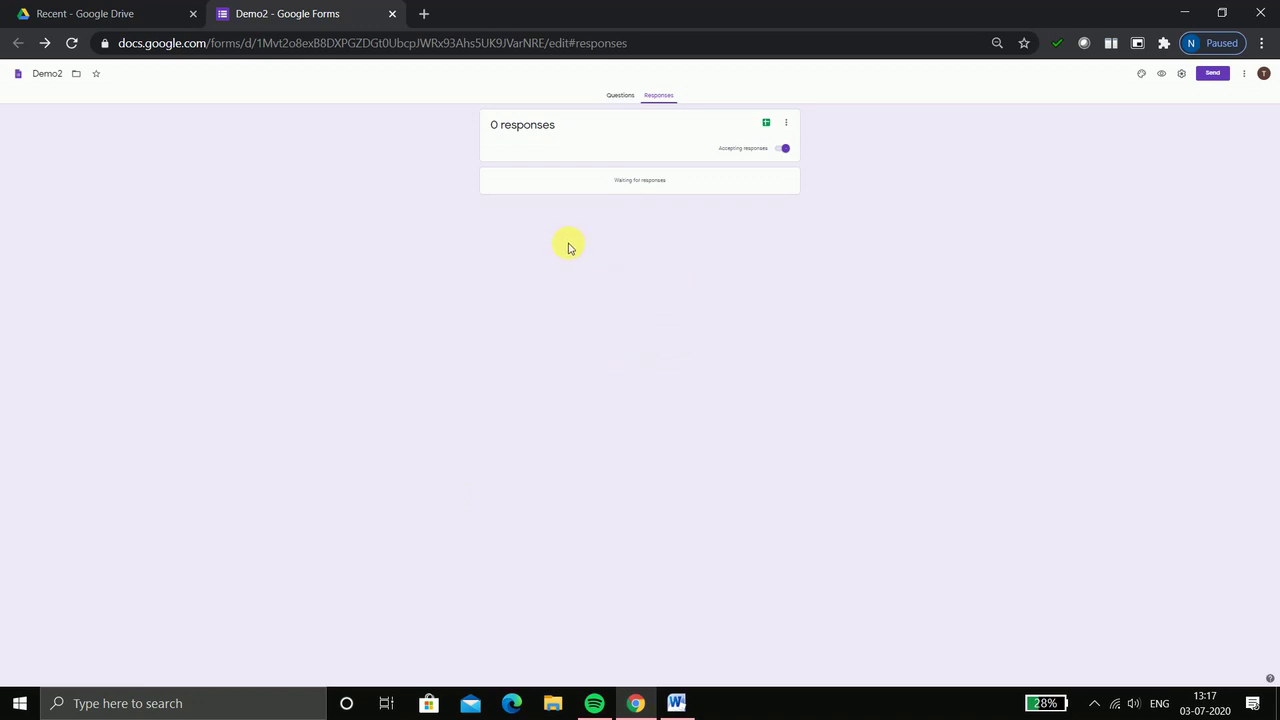
- Copy Demo2's shortened share link from the Send dialog
left_click(620, 97)
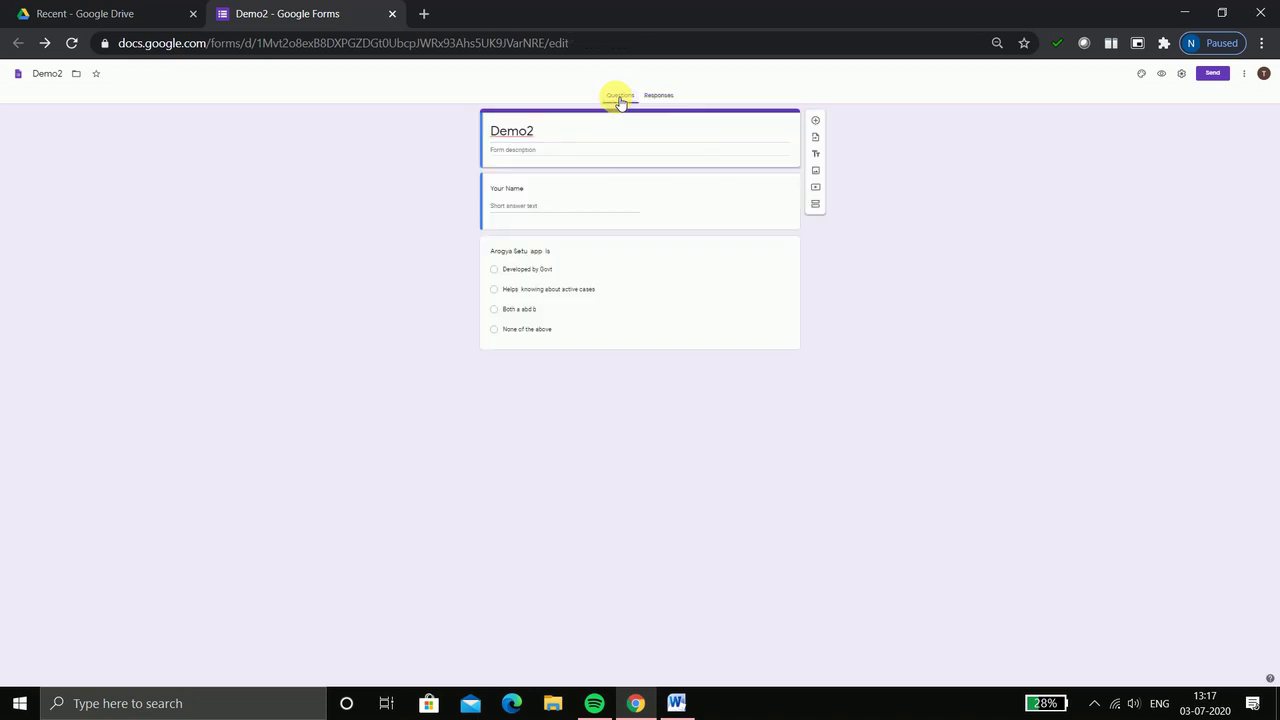
left_click(1210, 75)
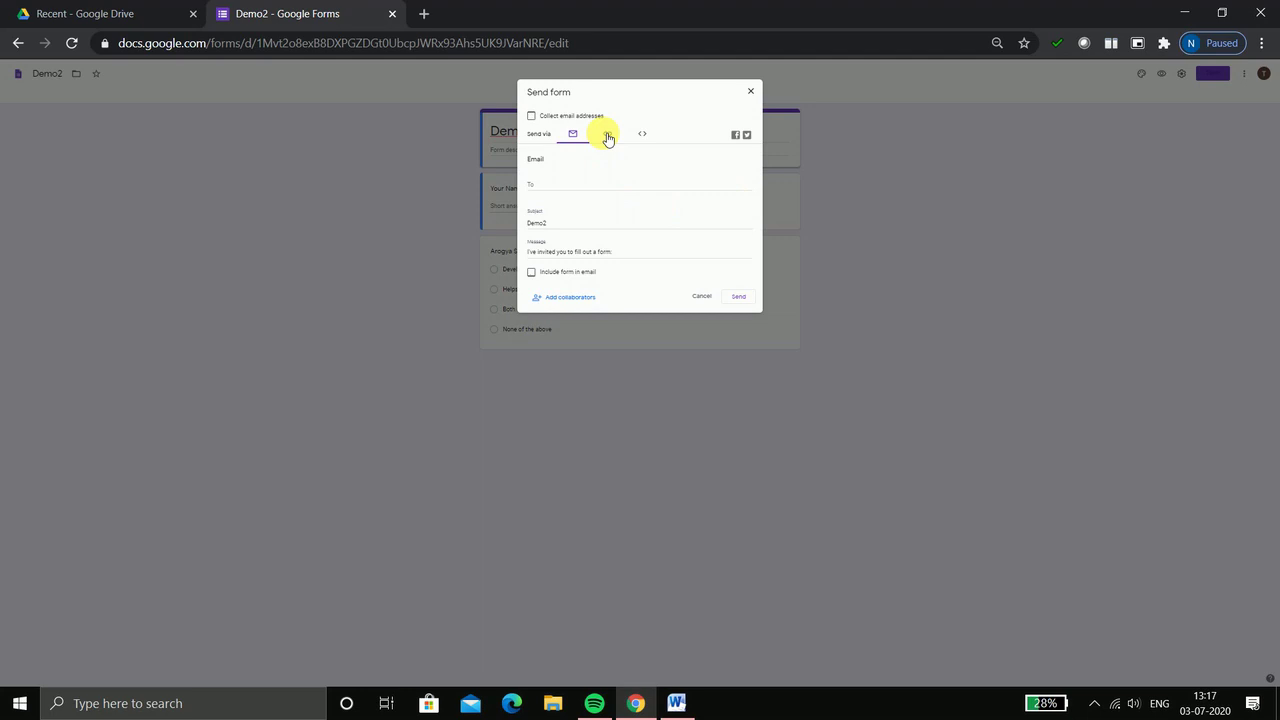
left_click(607, 135)
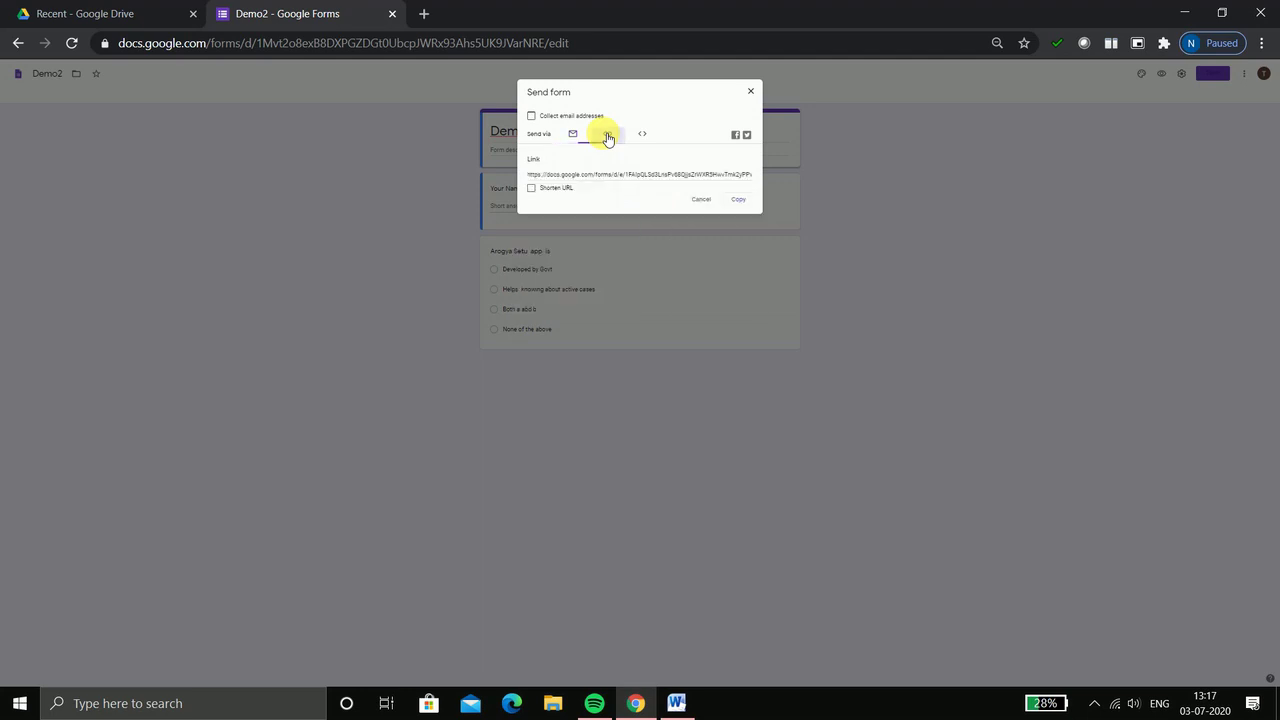
left_click(536, 191)
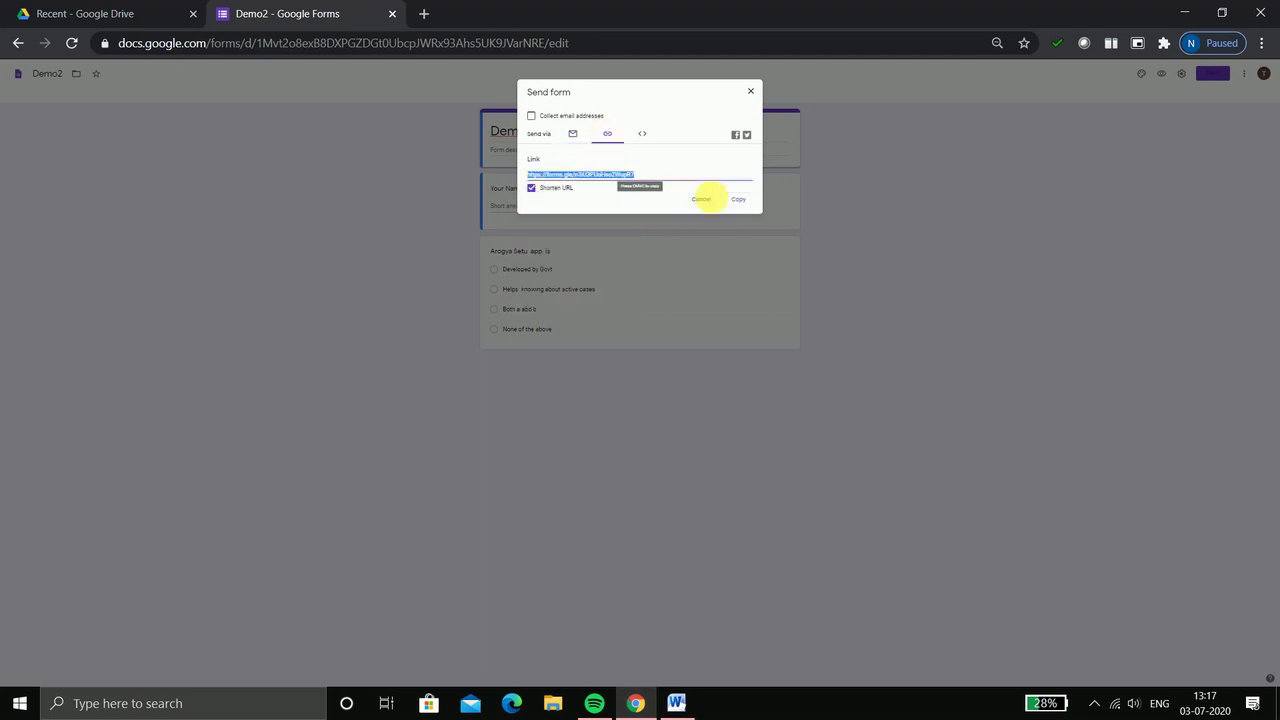
left_click(740, 202)
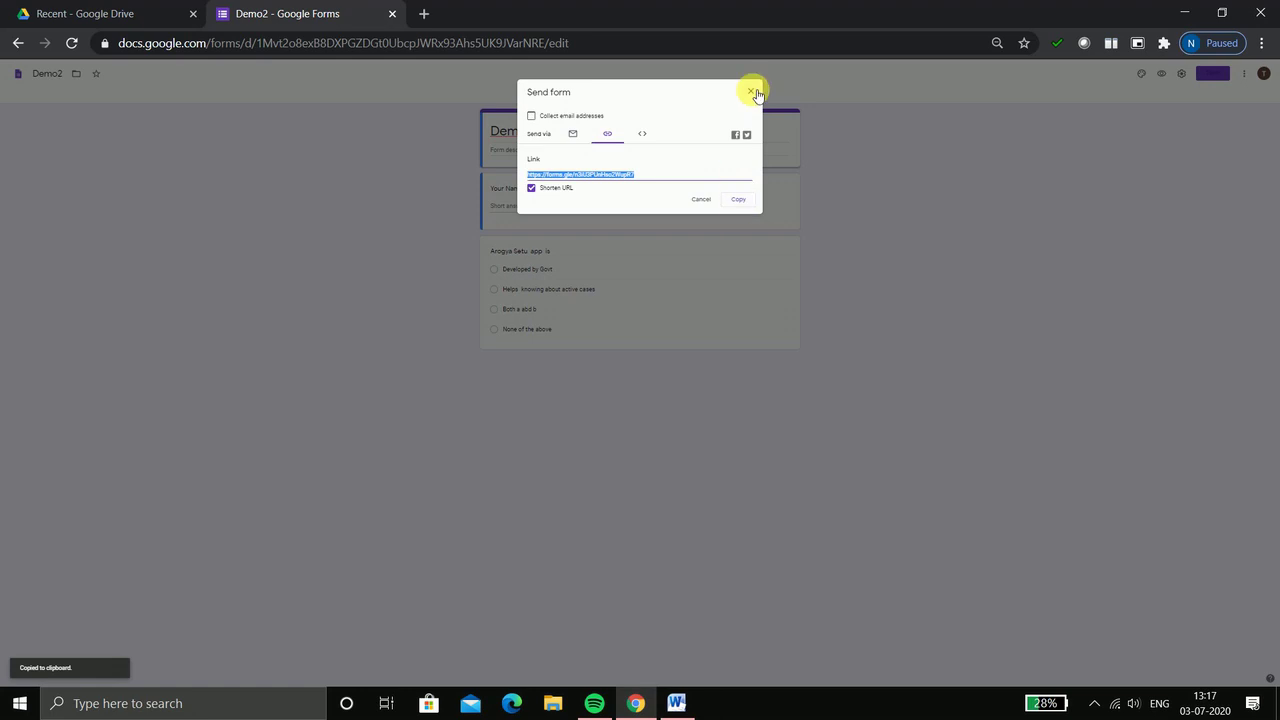
left_click(757, 93)
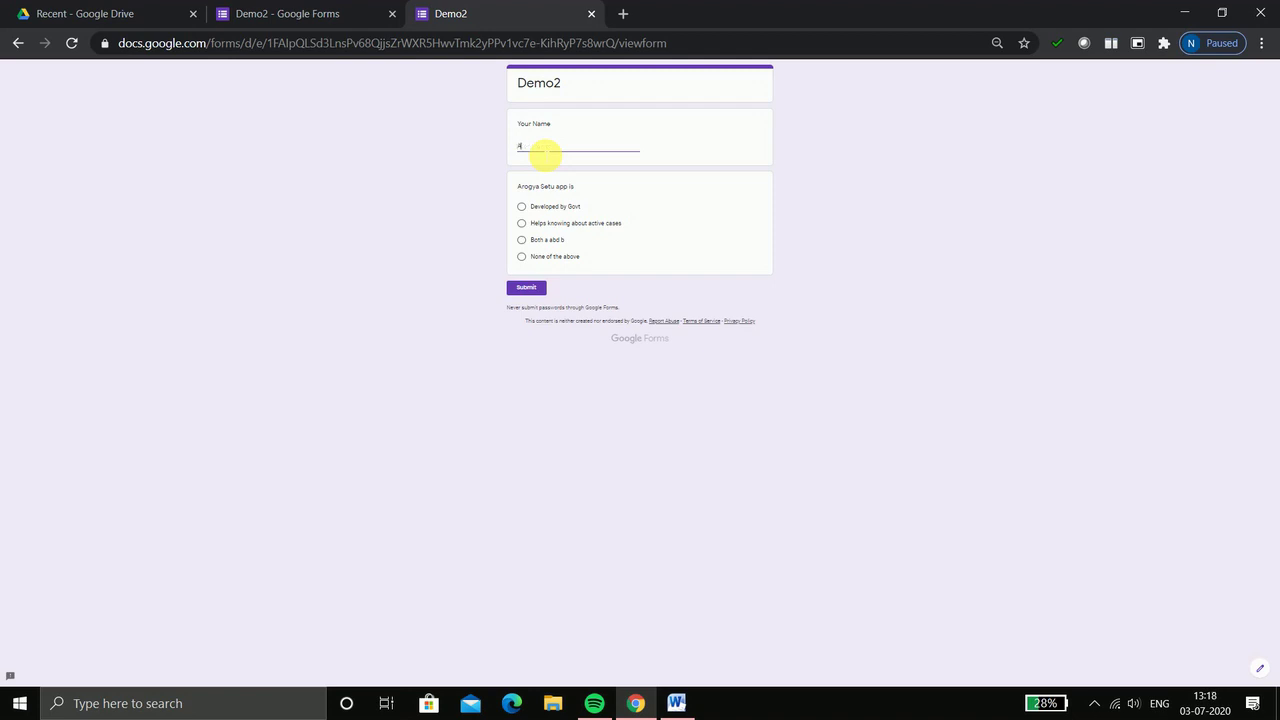
- Submit Demo2 responses answering 'Both a abd b' and 'Helps knowing about active cases'
left_click(522, 241)
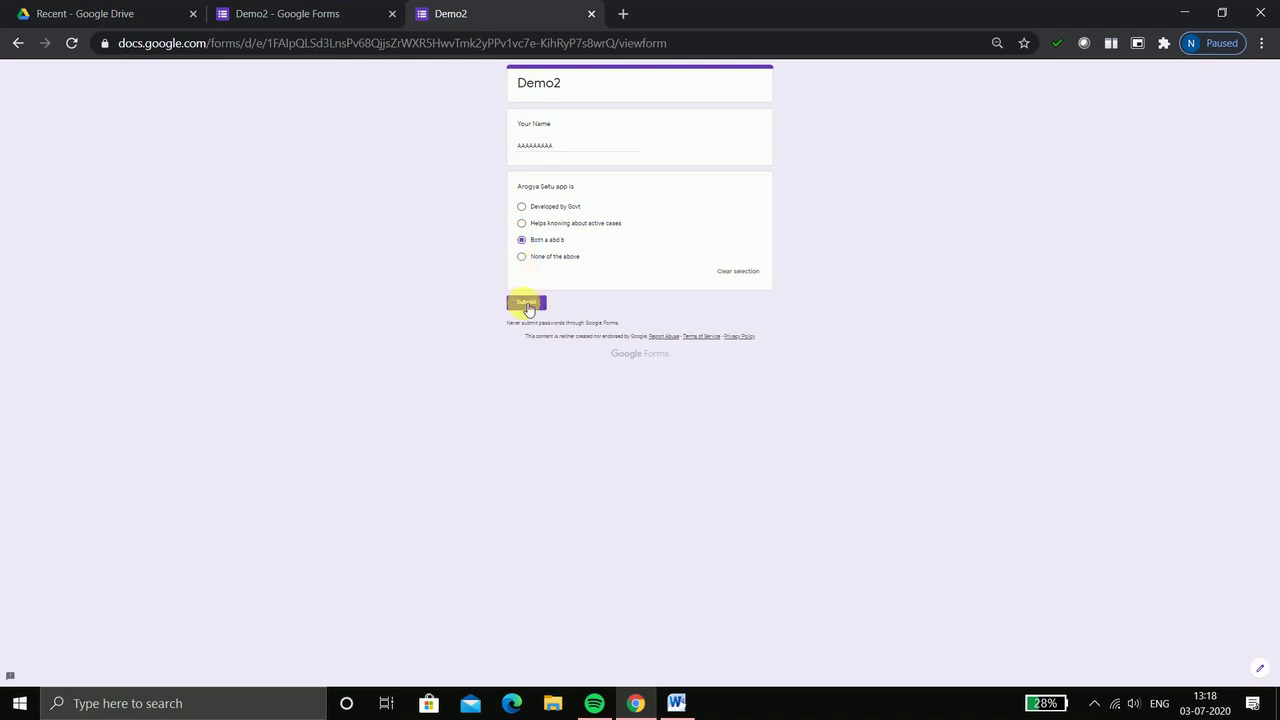
left_click(527, 304)
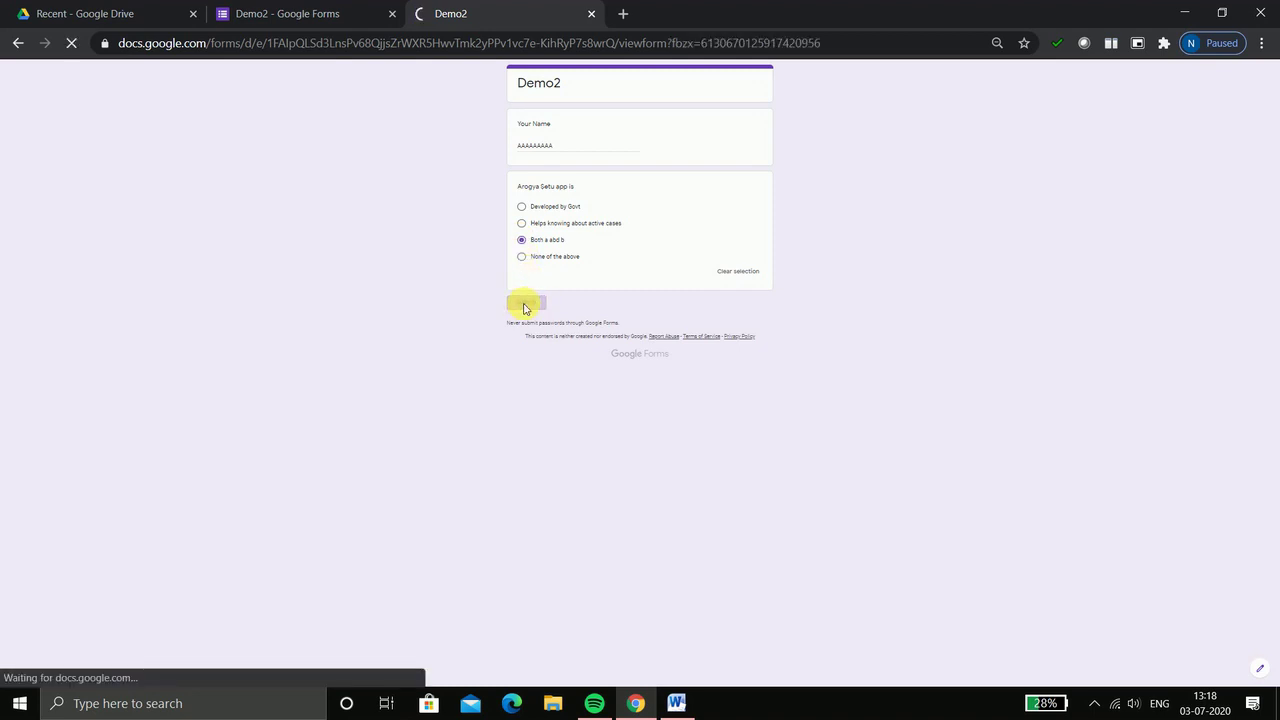
left_click(568, 127)
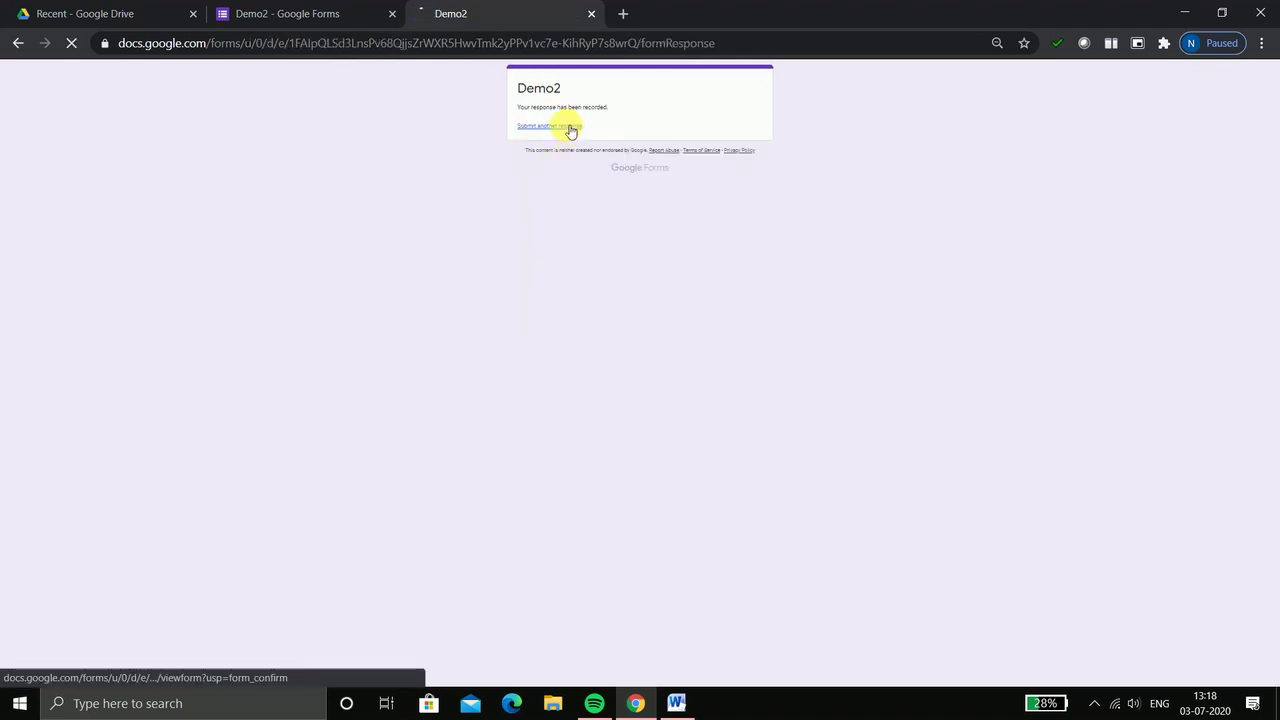
left_click(533, 150)
type("BBBBBB")
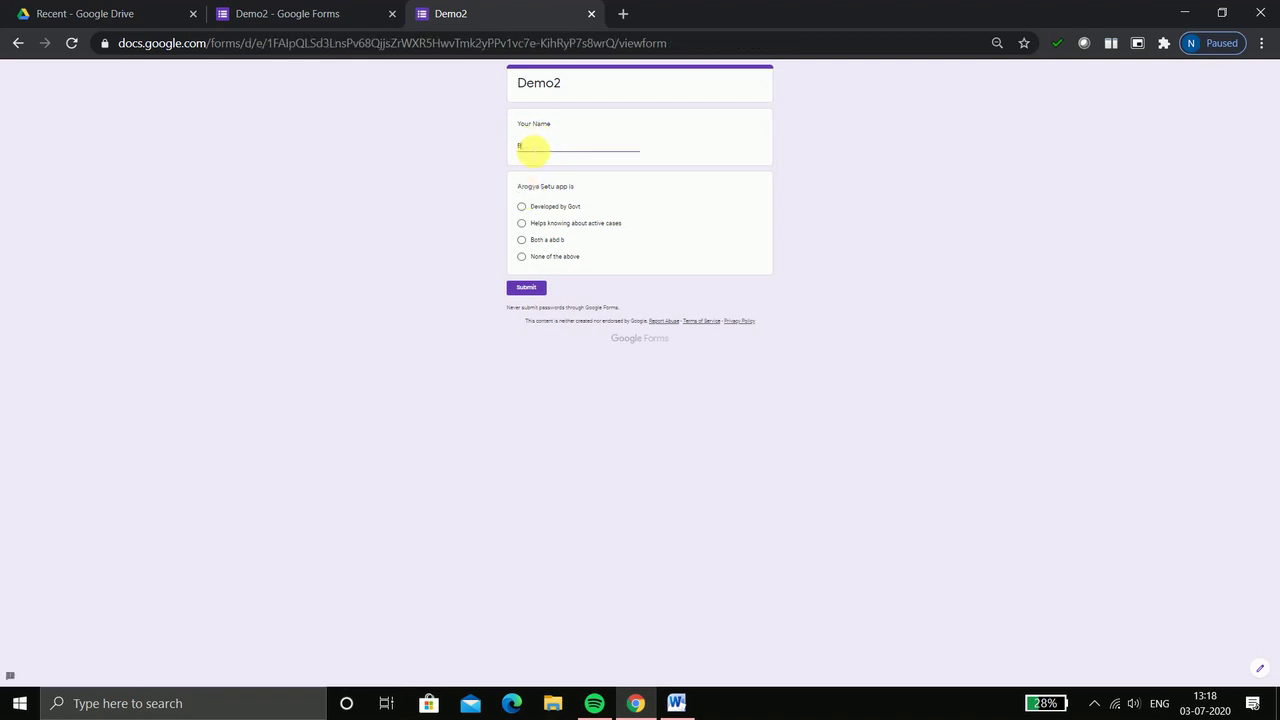
left_click(523, 224)
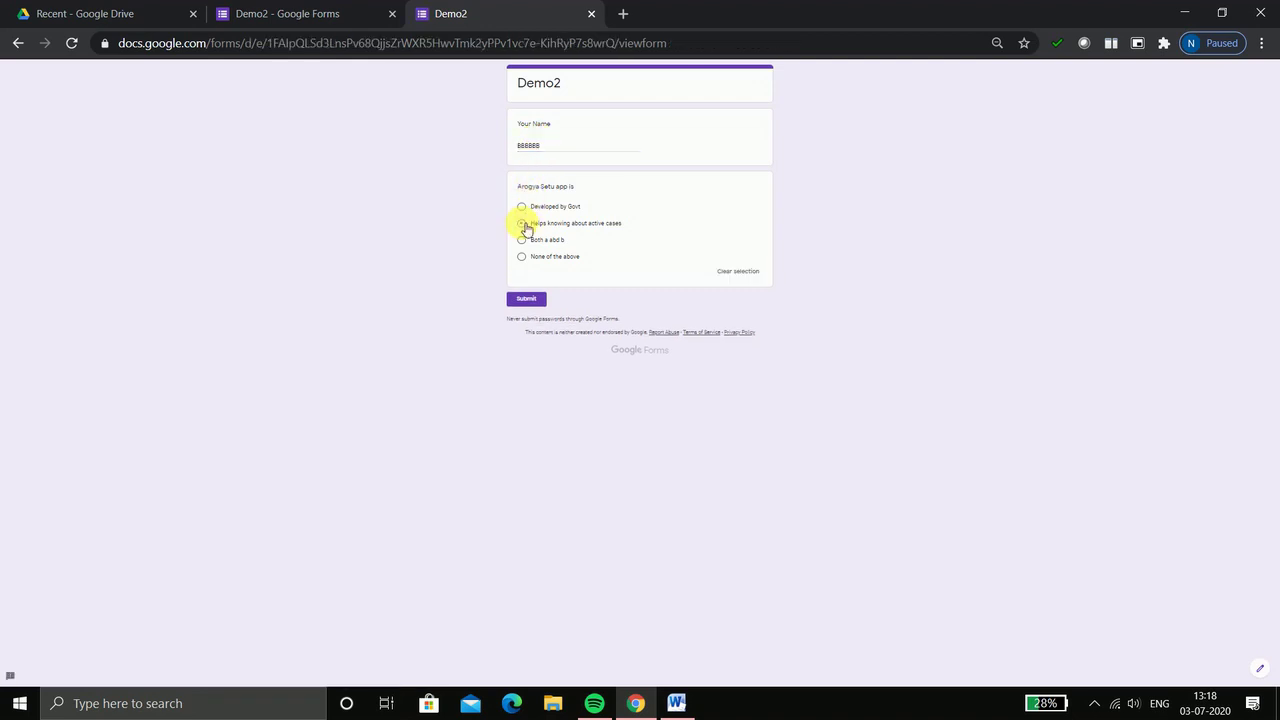
left_click(527, 302)
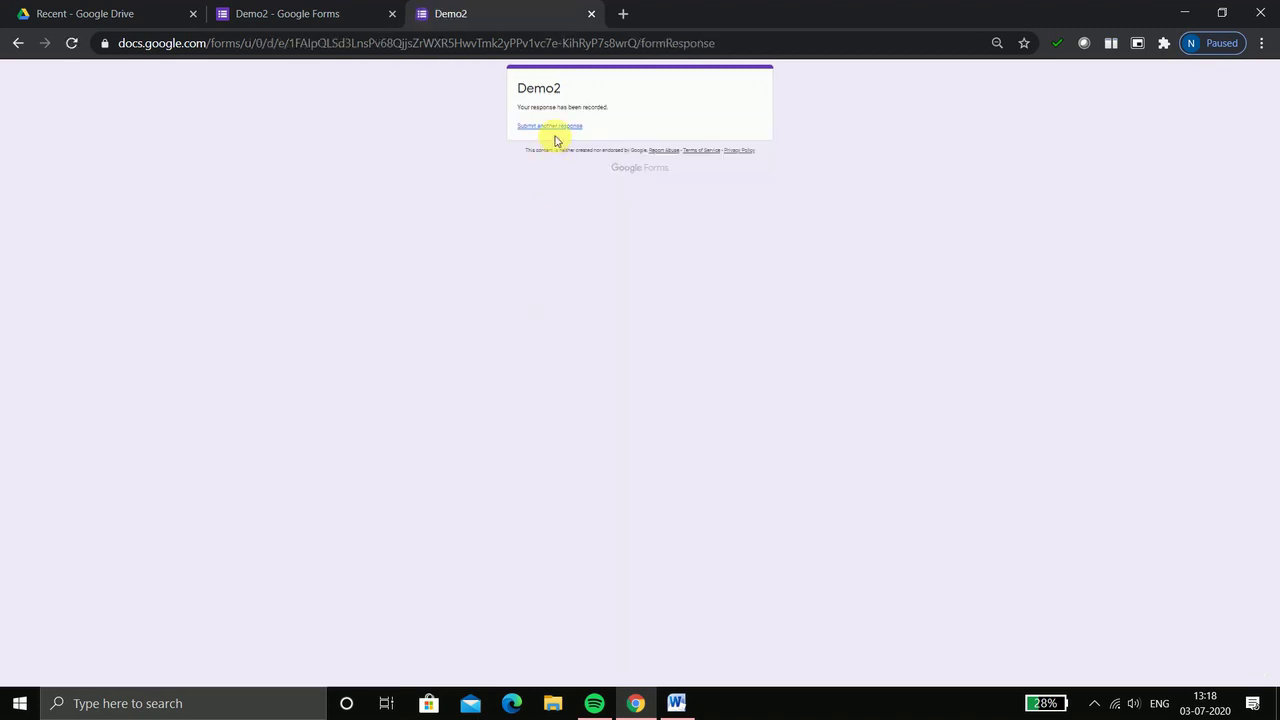
- Submit a third Demo2 response answering 'None of the above'
left_click(558, 130)
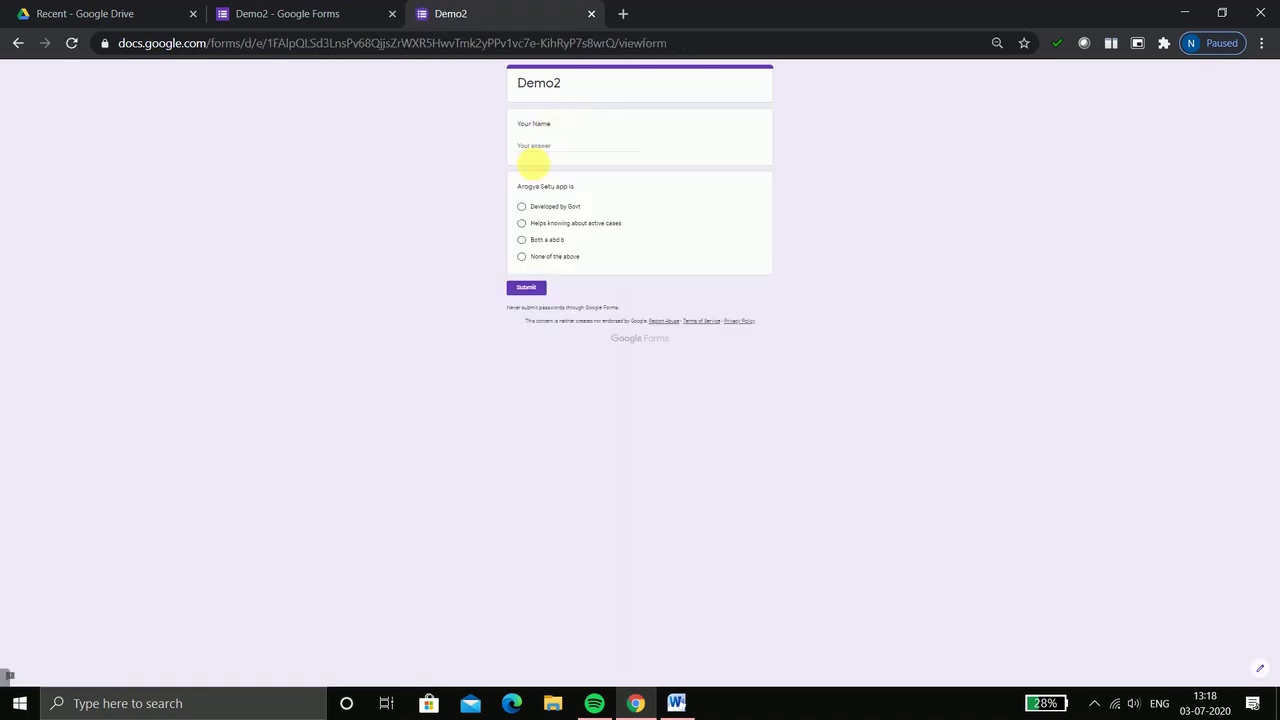
left_click(537, 139)
left_click(534, 146)
type("ABCDEB")
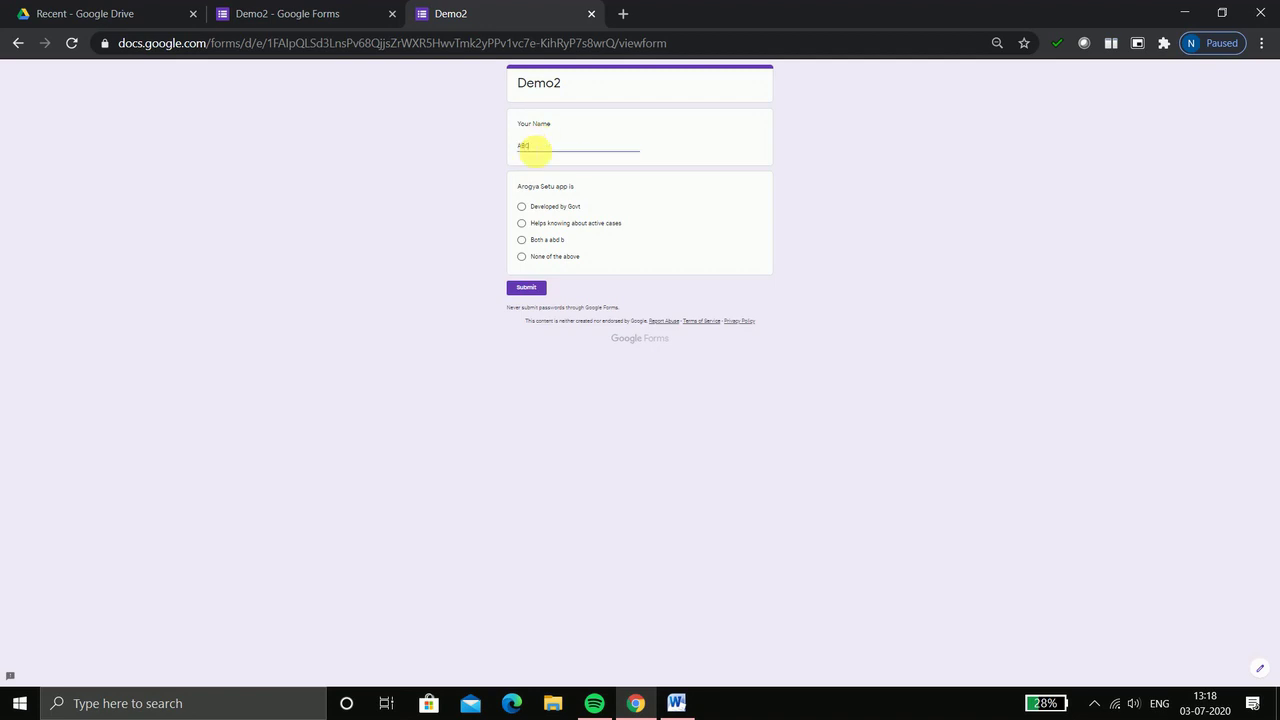
left_click(537, 258)
left_click(527, 302)
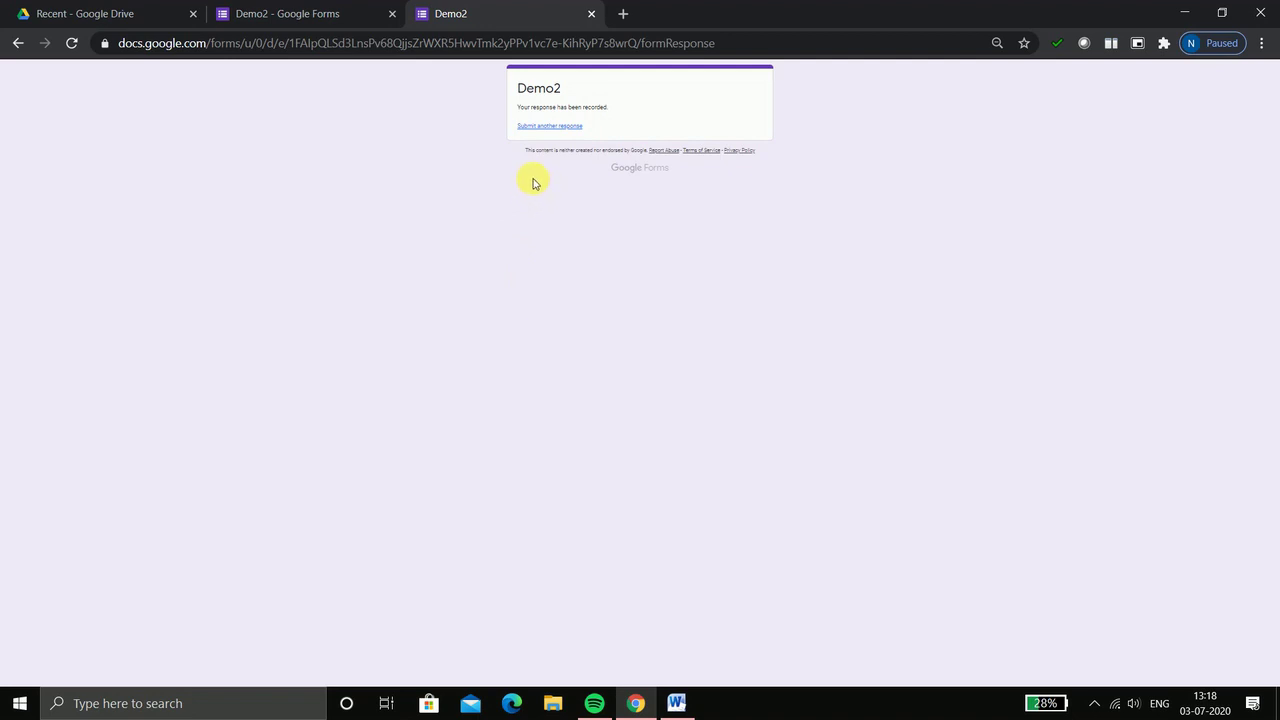
- Close both Demo2 tabs, open All_Tests_Data_XIIA and view the Form Responses 1 sheet
left_click(591, 15)
left_click(392, 14)
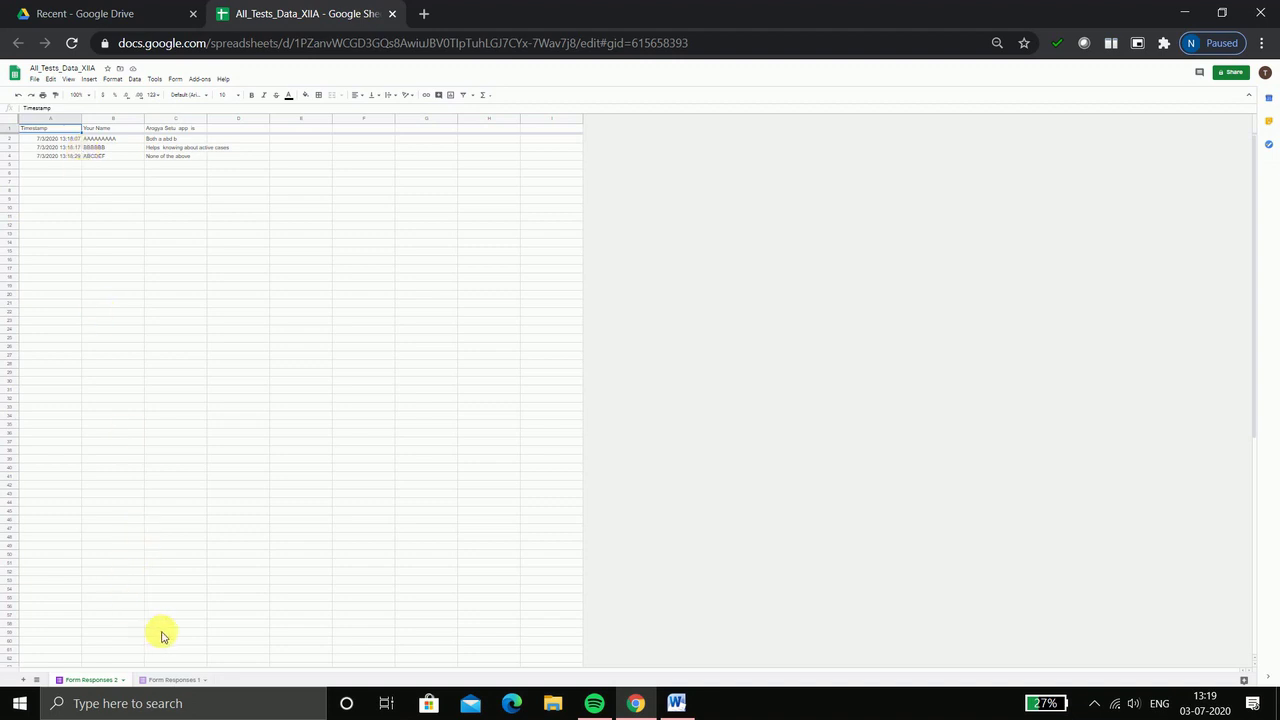
left_click(172, 681)
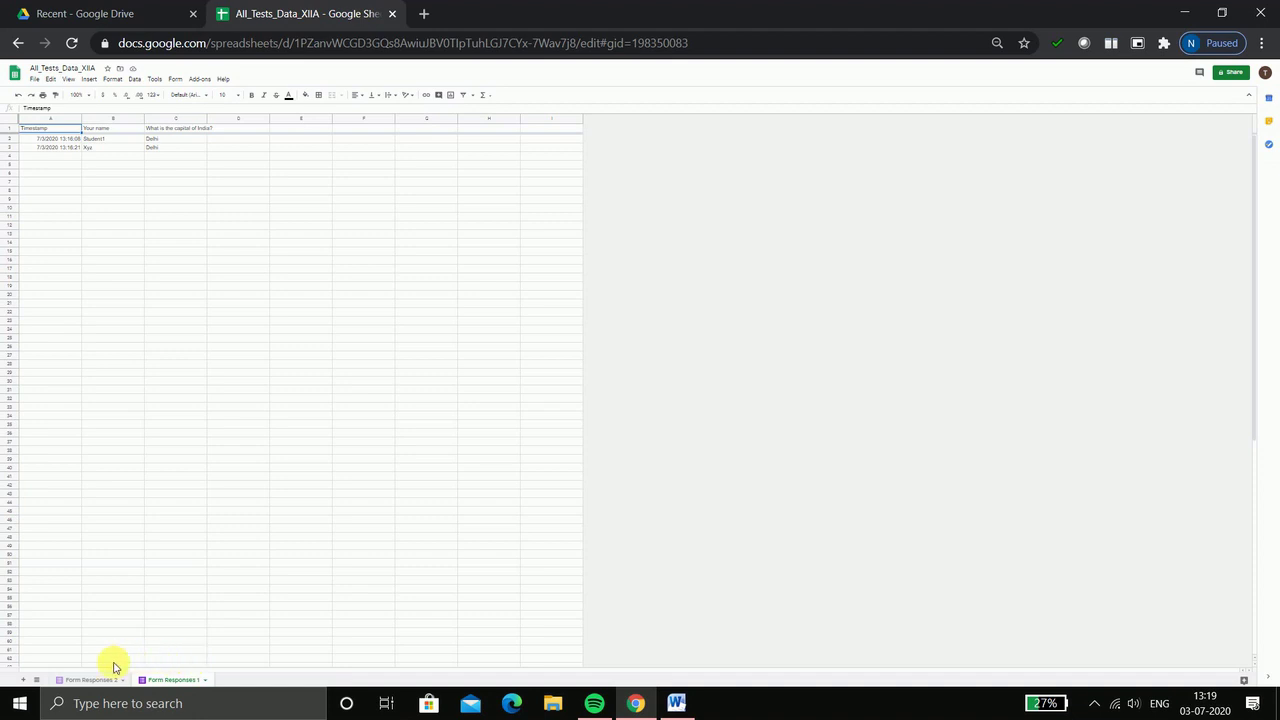
- Switch to the Form Responses 2 sheet to compare Demo2's answers
left_click(95, 682)
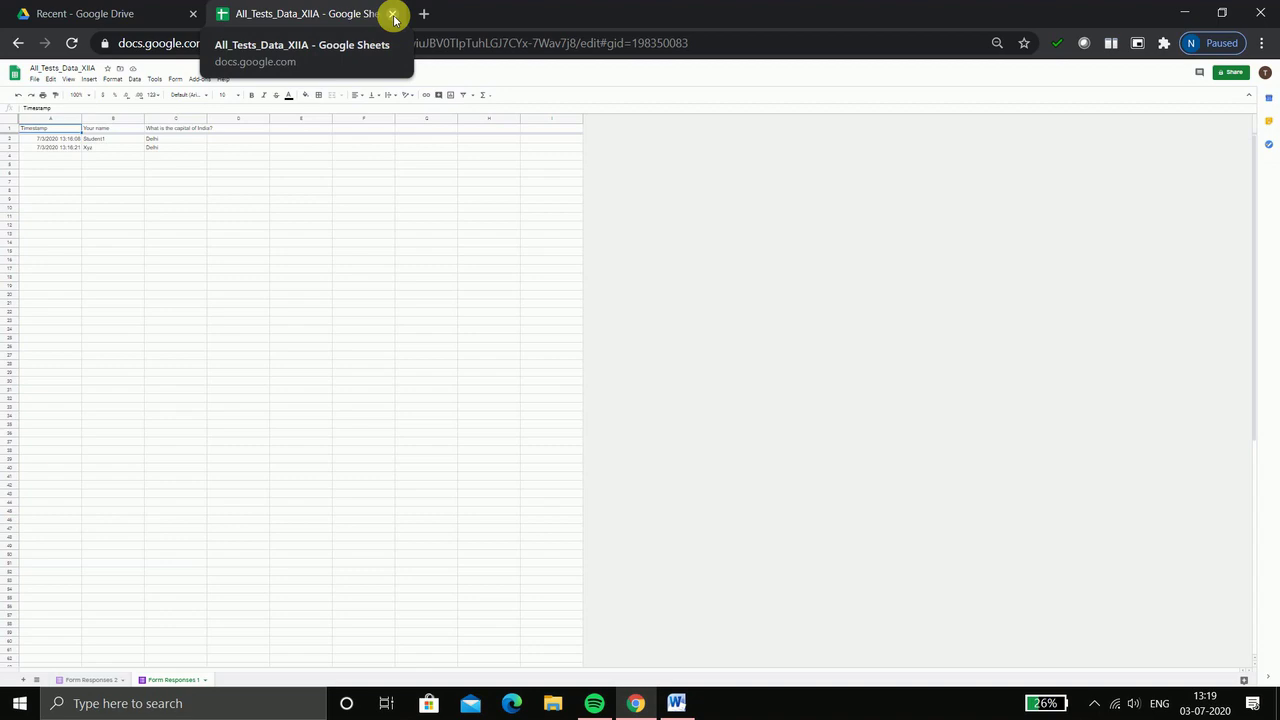
left_click(393, 14)
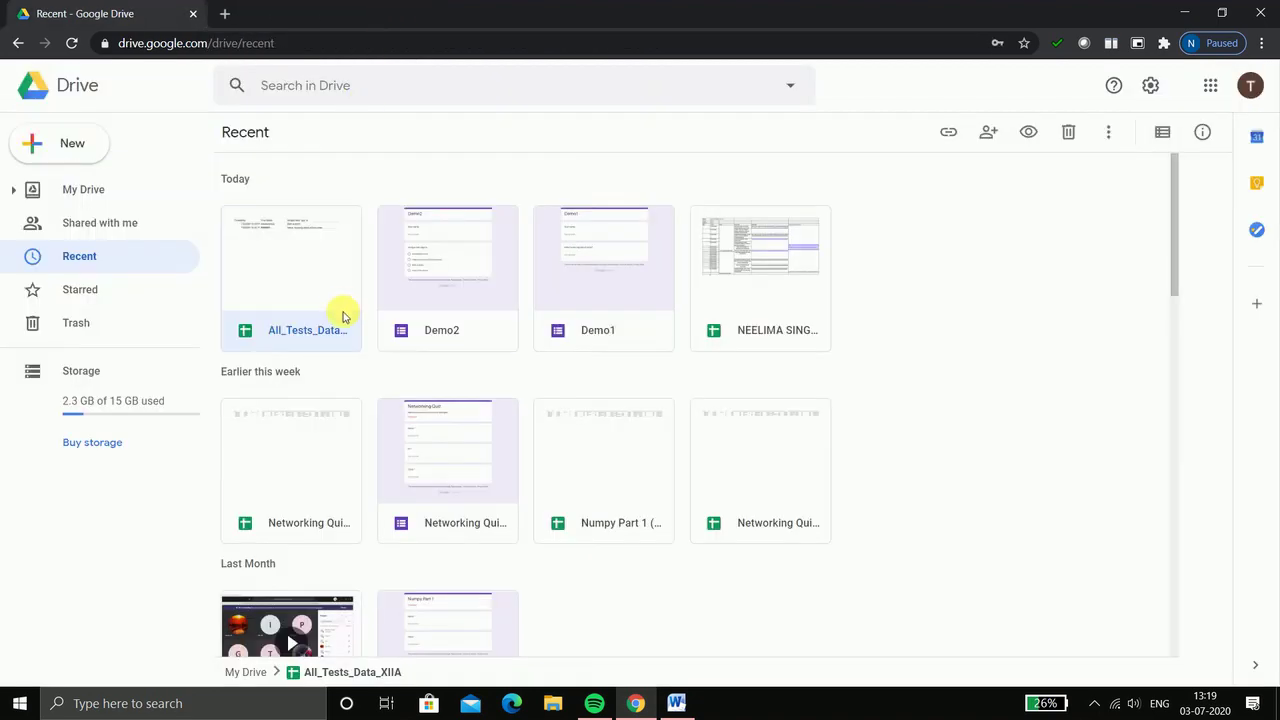